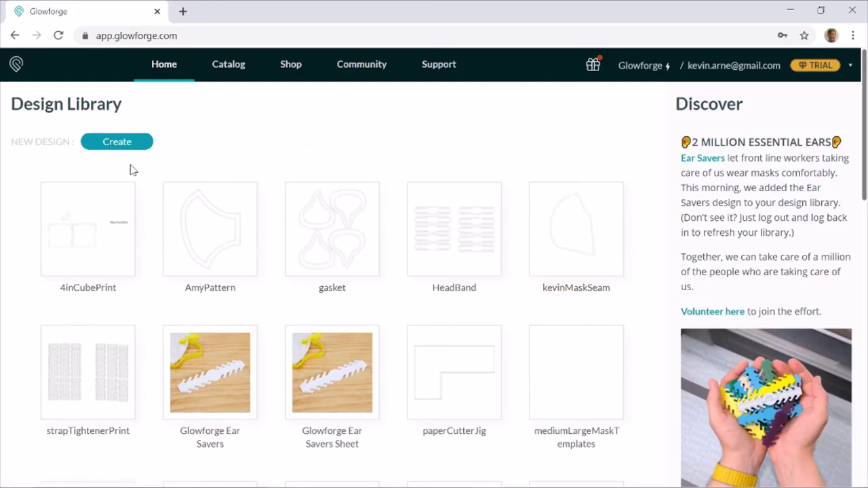
- Open the NEW DESIGN Create menu listing blank design, upload from file, and camera capture
mouse_move(602, 367)
mouse_move(322, 395)
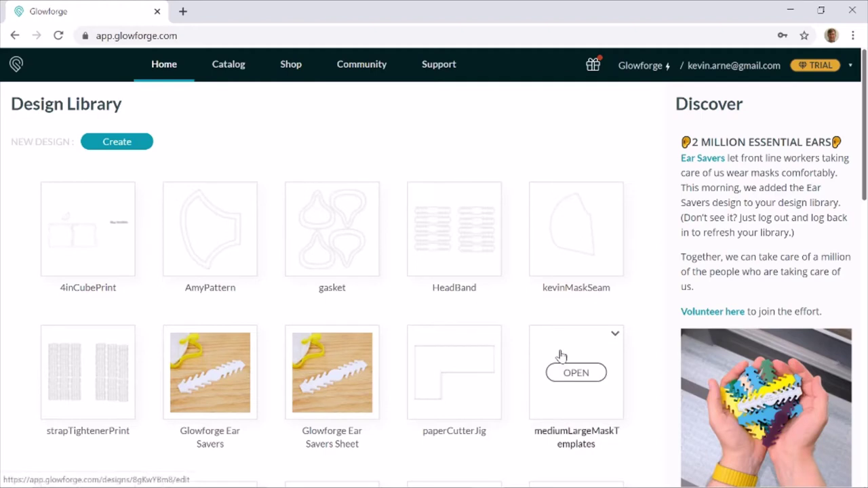
mouse_move(543, 217)
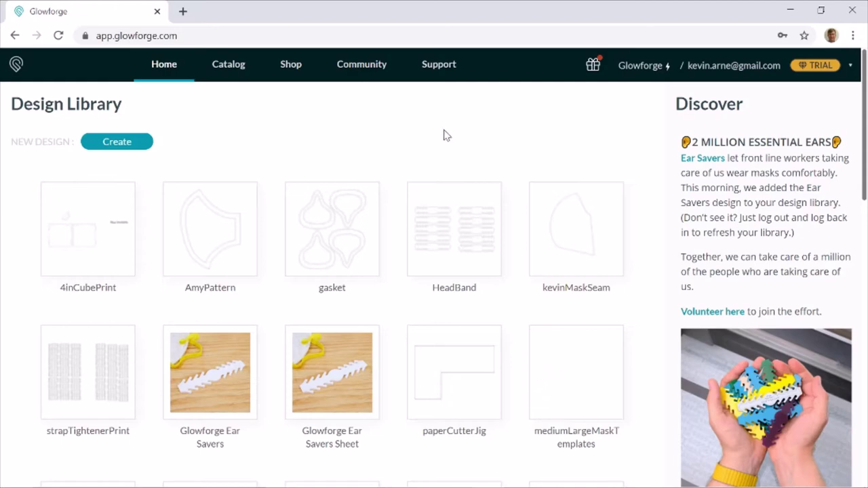
left_click(121, 147)
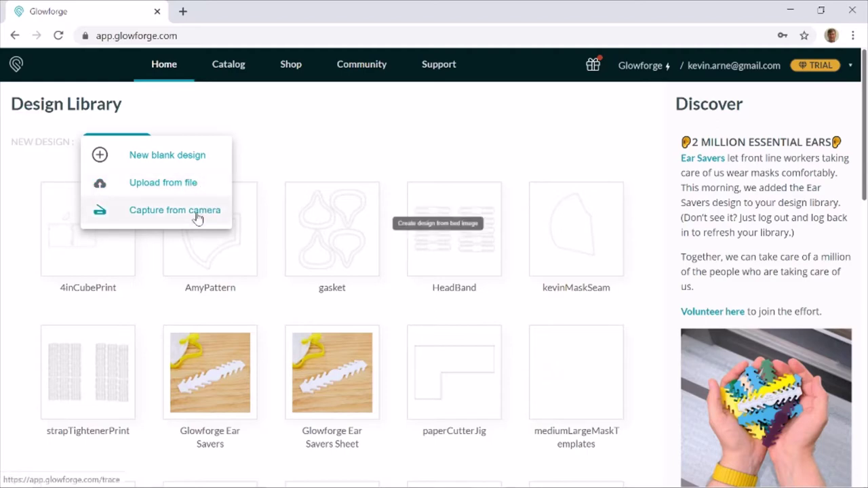
- Upload the inkscapeVideoTest SVG file from the Desktop as a new design
left_click(170, 188)
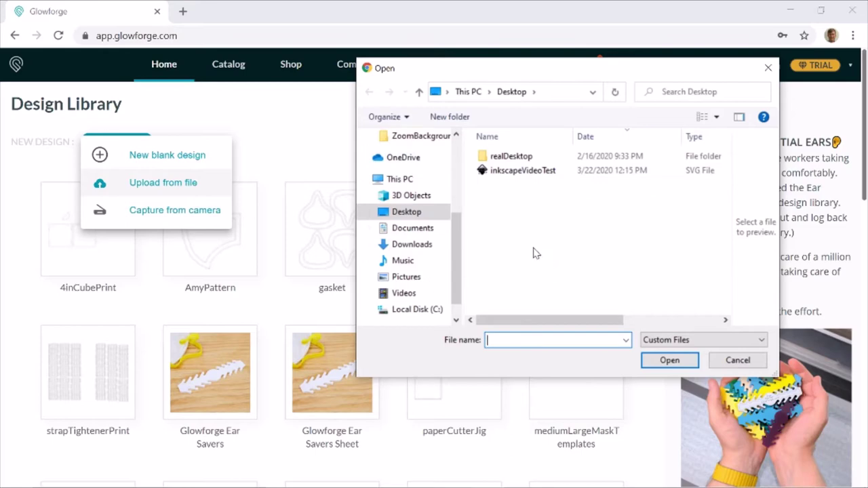
left_click(505, 175)
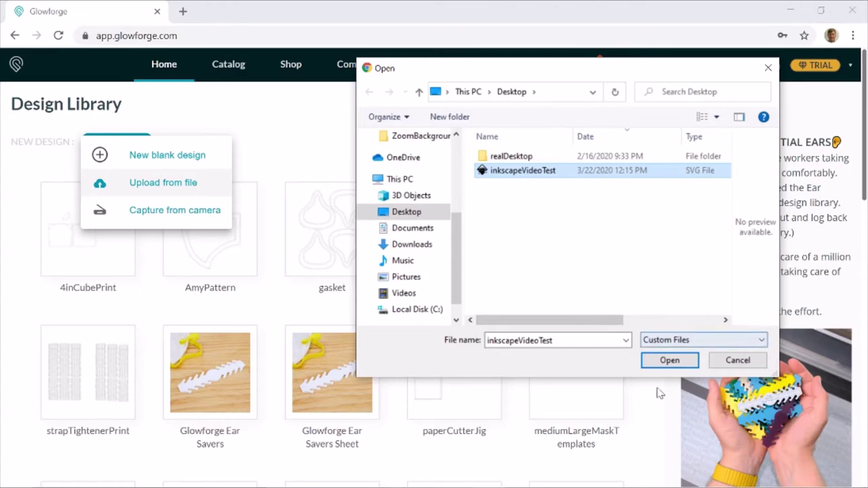
left_click(670, 360)
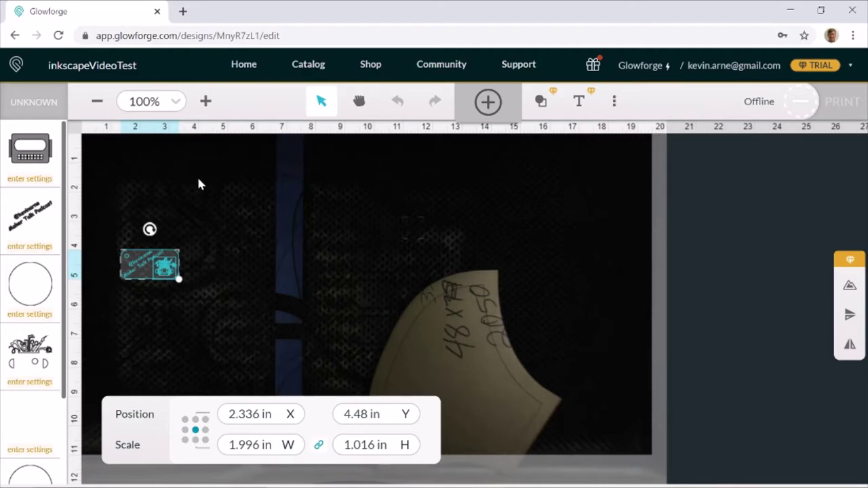
- Search materials for 'thick' and set the design's material to Thick Cherry Plywood
left_click(25, 111)
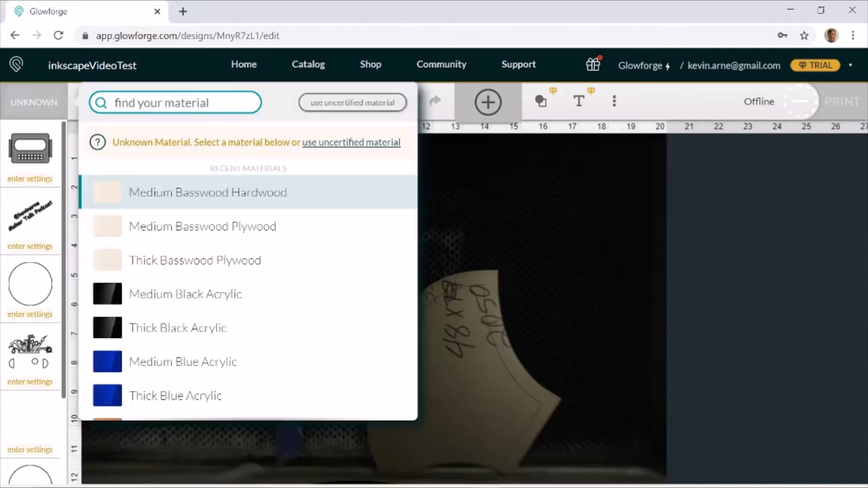
type("thick")
left_click(169, 240)
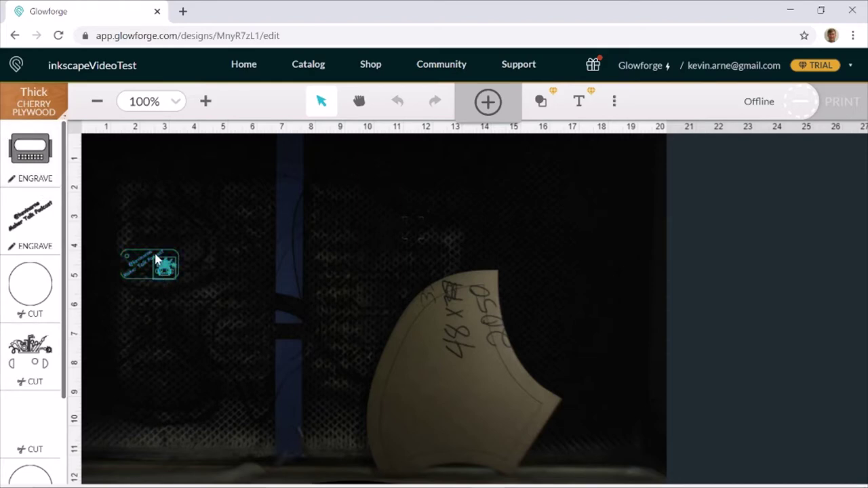
scroll(31, 285, "down", 3)
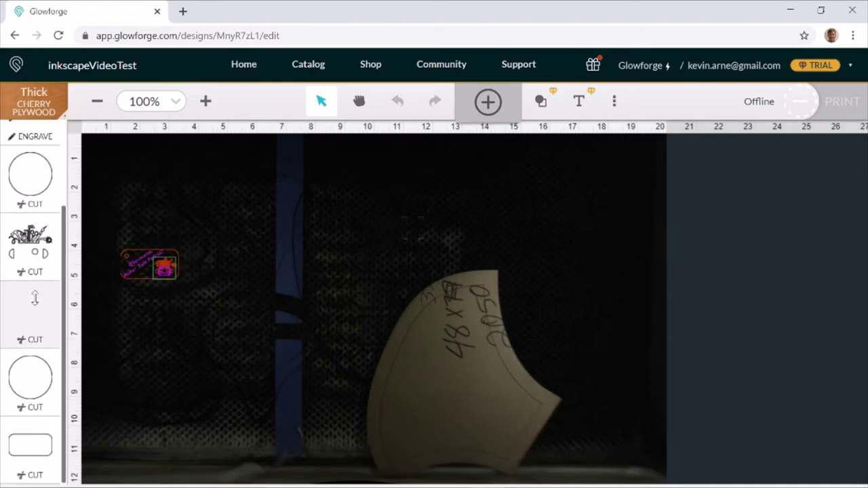
scroll(34, 296, "up", 3)
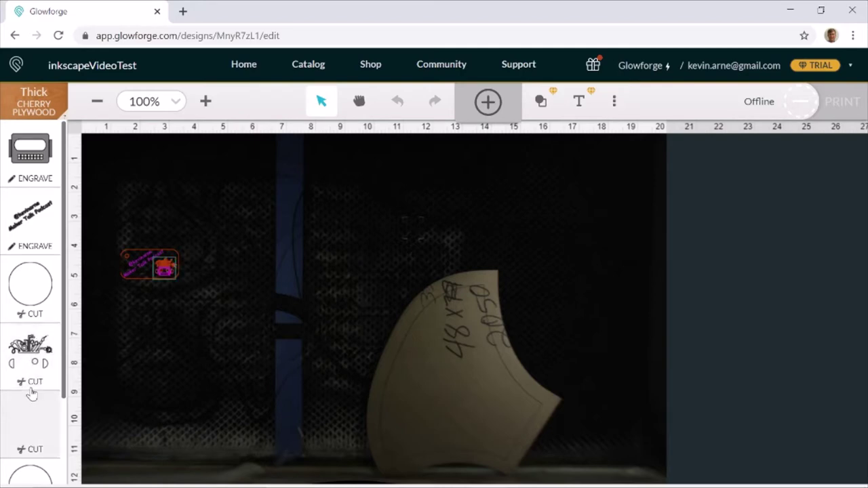
- Change the fourth step from Cut to Engrave using Draft Graphic quality
left_click(32, 357)
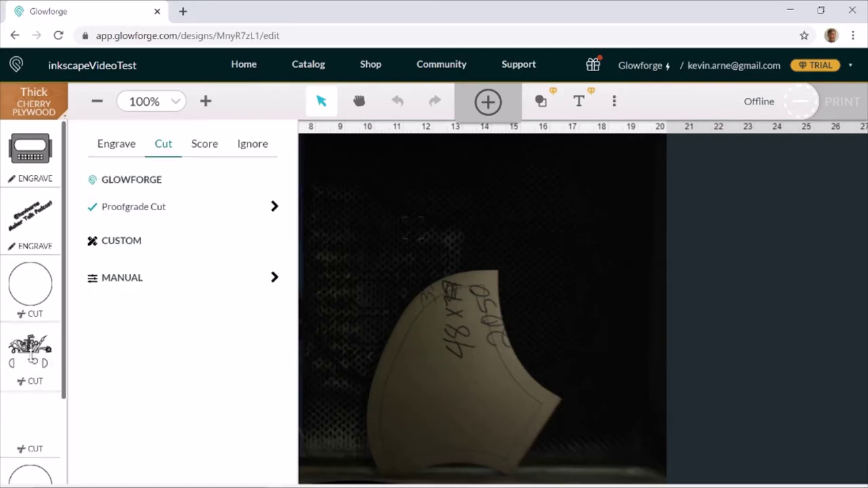
left_click(109, 146)
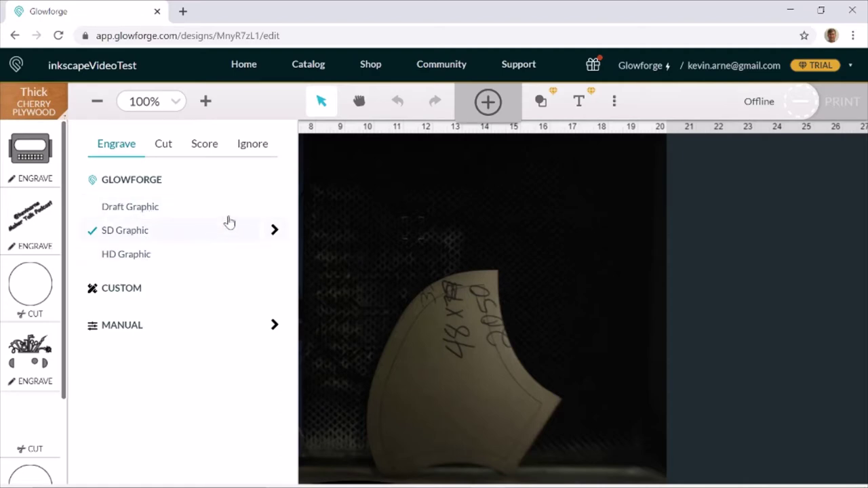
left_click(183, 211)
- Review the fourth step's manual speed and power values, then go back to the engrave presets
left_click(272, 326)
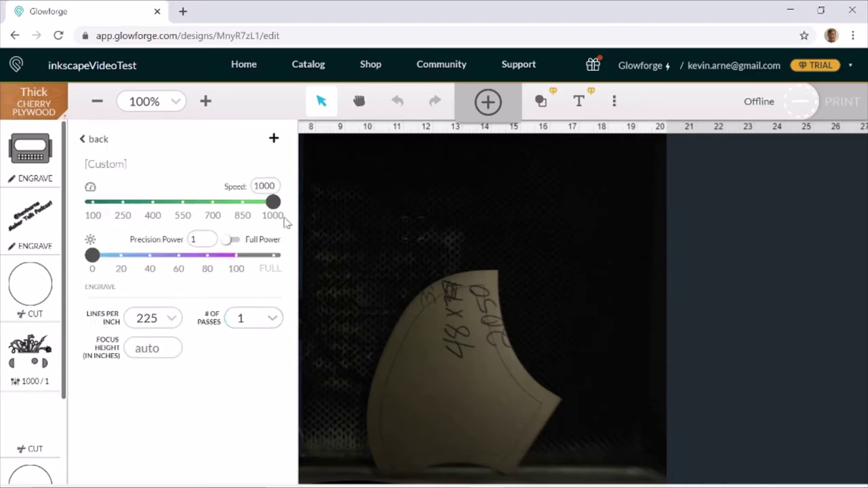
left_click(264, 185)
left_click(202, 239)
left_click(191, 218)
left_click(97, 144)
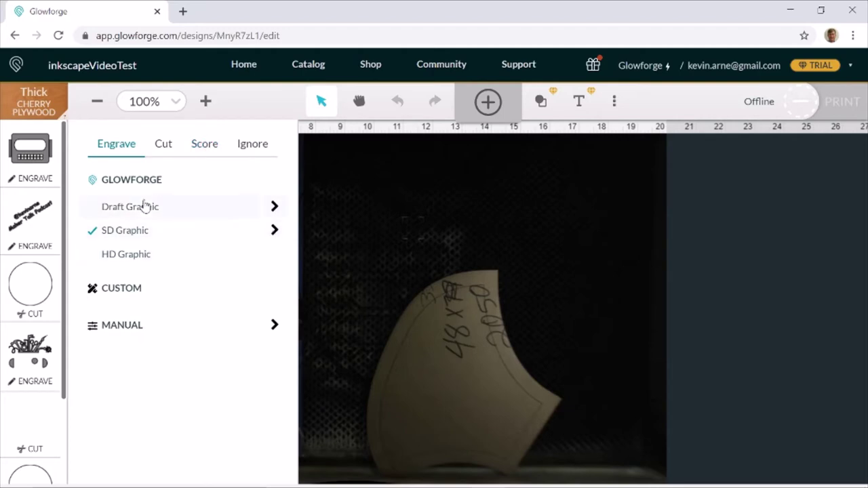
left_click(278, 234)
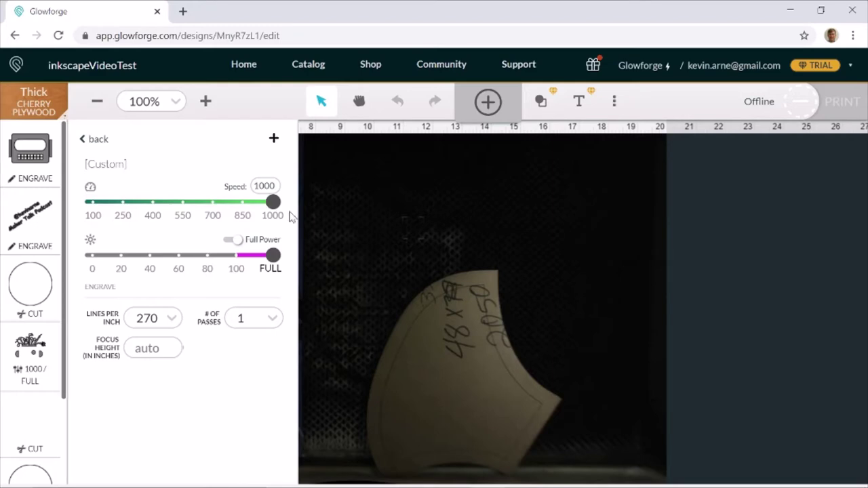
left_click(276, 209)
left_click(264, 185)
left_click(276, 161)
left_click(237, 240)
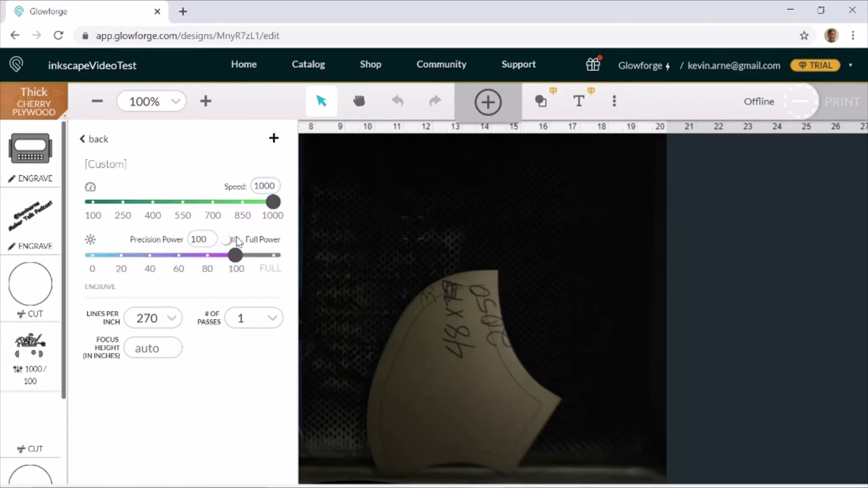
left_click(203, 239)
double_click(204, 239)
type("50")
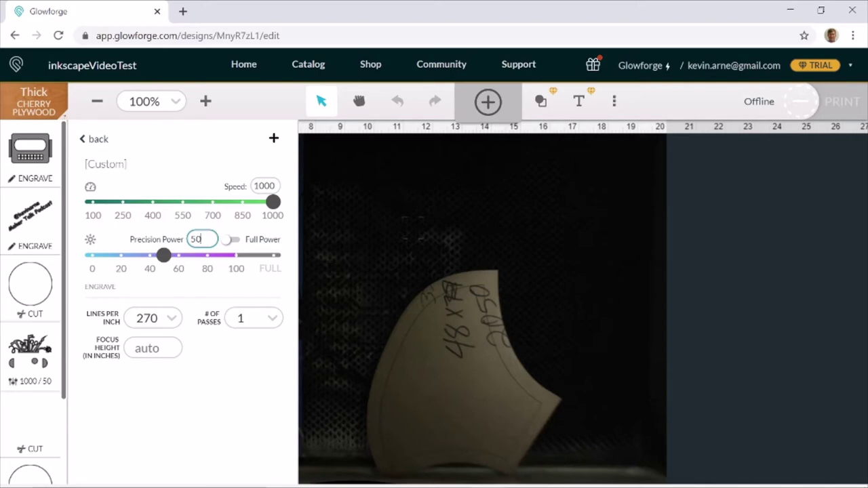
- Restore full power on the engrave step and lower its speed to 390
left_click(230, 244)
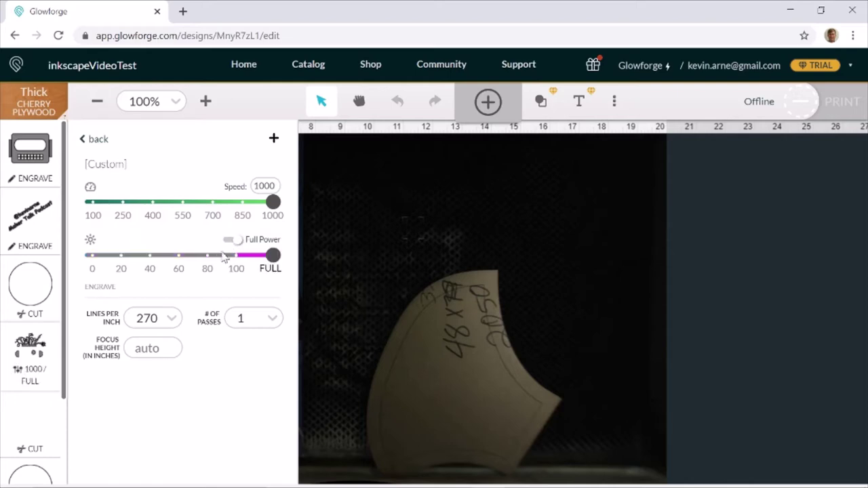
left_click(270, 202)
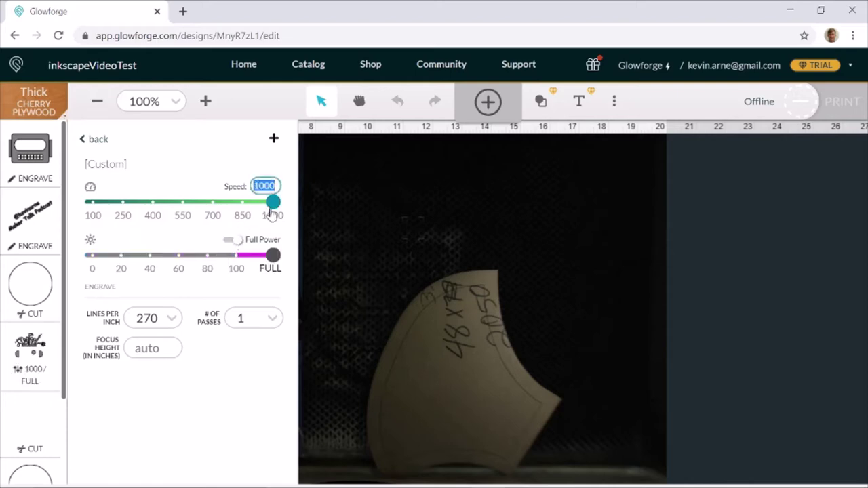
left_click(242, 202)
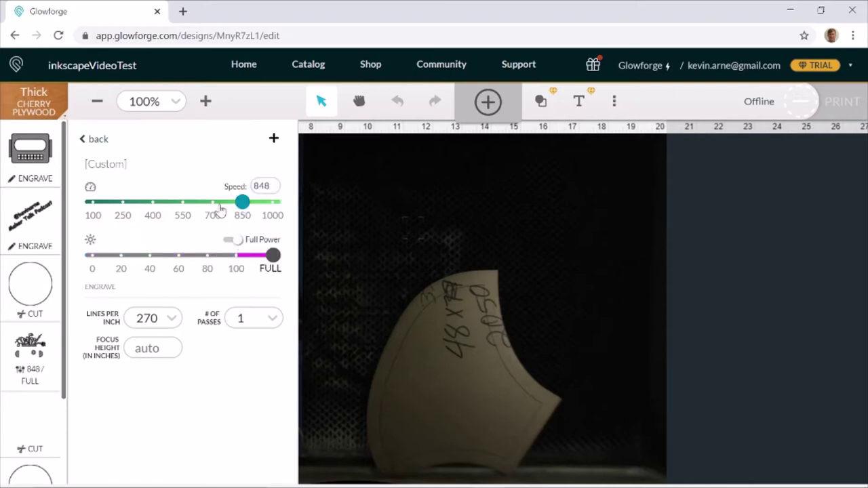
left_click(184, 215)
left_click(151, 211)
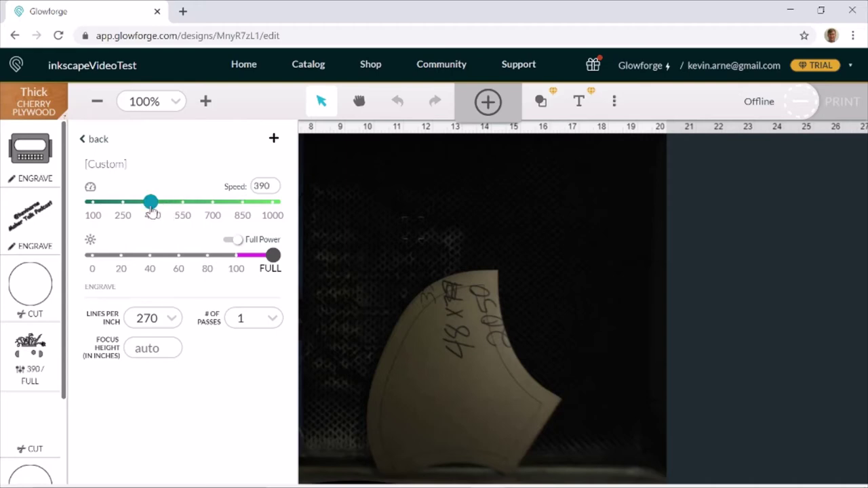
- Set the engrave to 2 passes, open Lines Per Inch, and close settings to view the bed
left_click(264, 316)
left_click(254, 372)
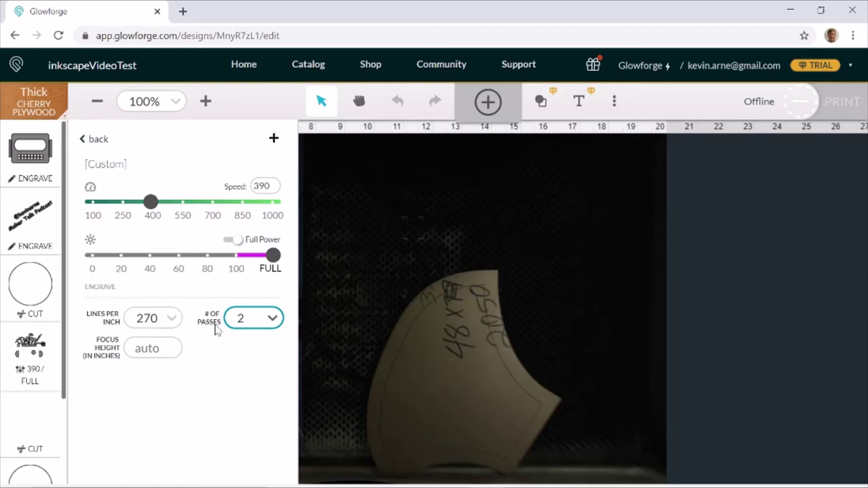
left_click(172, 319)
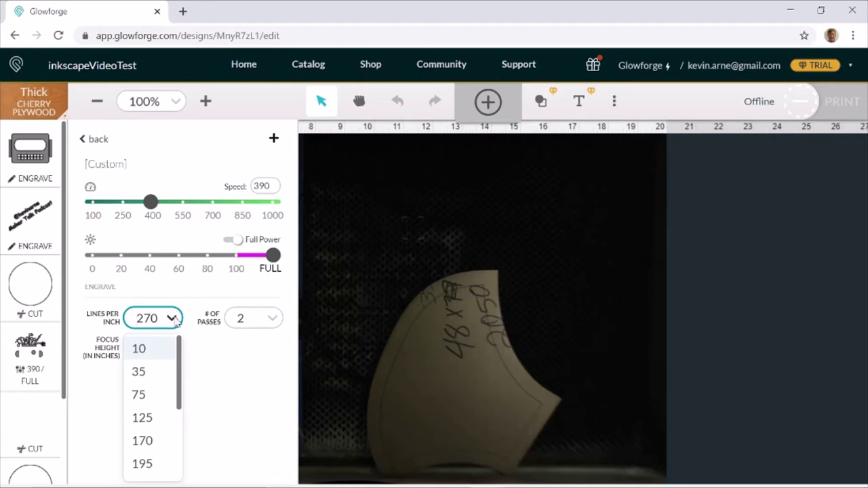
left_click(437, 307)
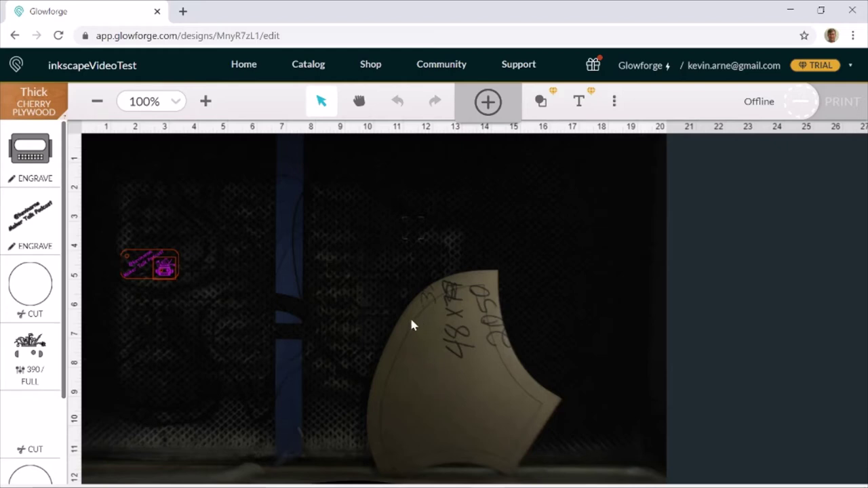
- Open the mascot step's custom settings and set 225 lines per inch with 1 pass
left_click(34, 153)
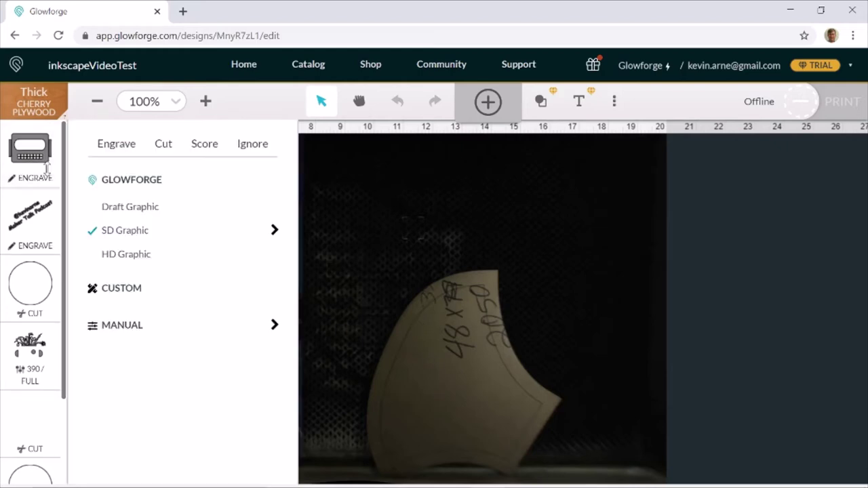
left_click(42, 377)
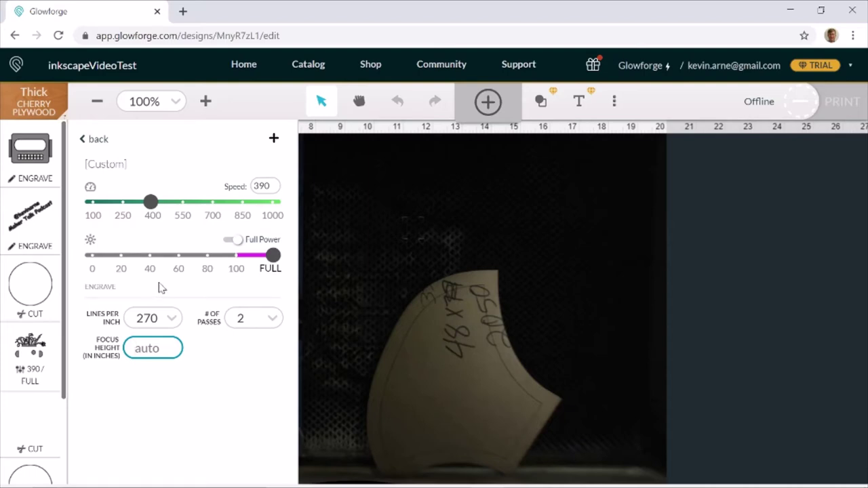
left_click(160, 320)
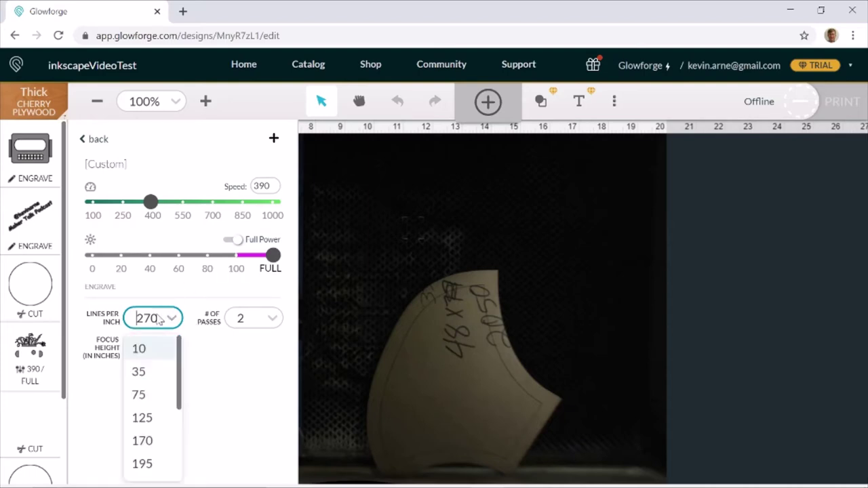
scroll(158, 434, "down", 1)
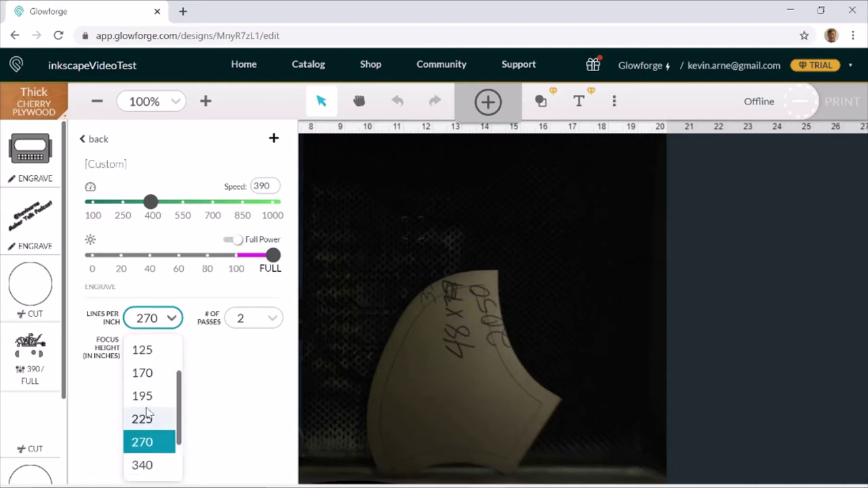
left_click(146, 419)
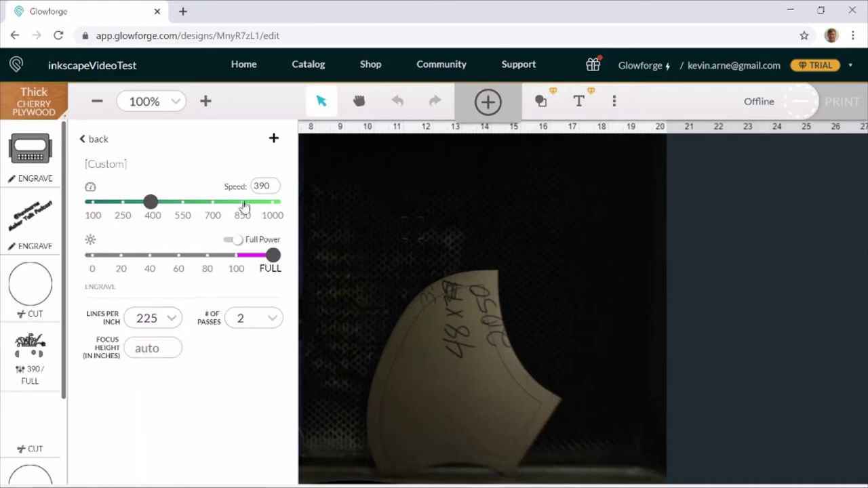
left_click(166, 323)
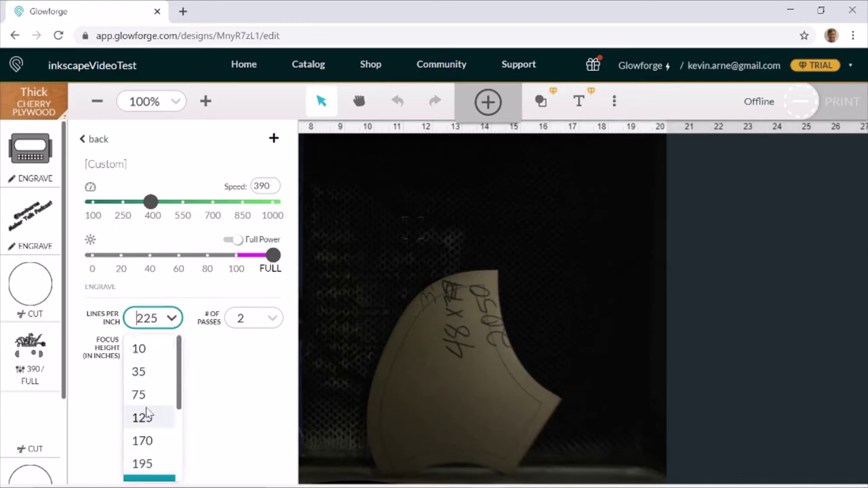
scroll(144, 407, "down", 3)
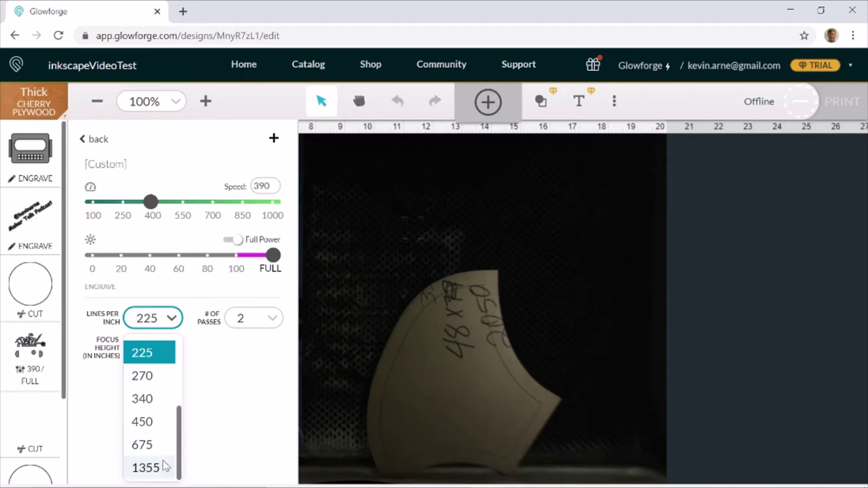
left_click(248, 314)
left_click(248, 314)
left_click(256, 351)
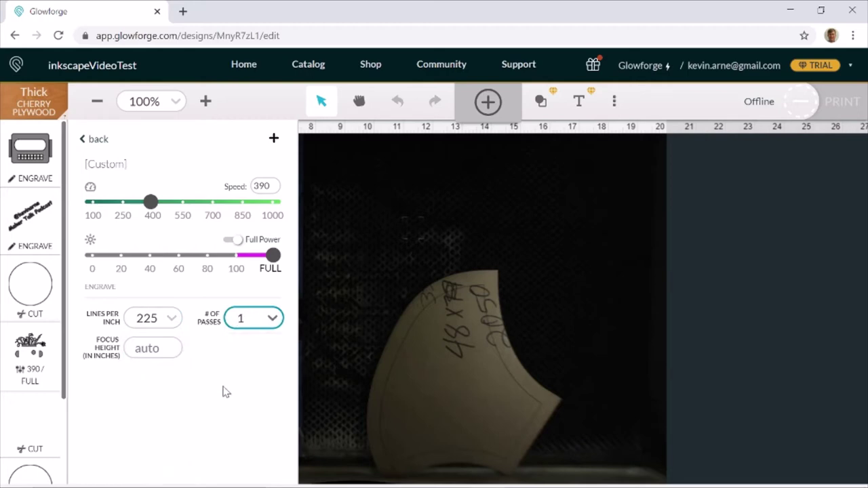
- Raise speed to 1000, turn off Full Power, and enter precision power 50
left_click(275, 220)
left_click(234, 241)
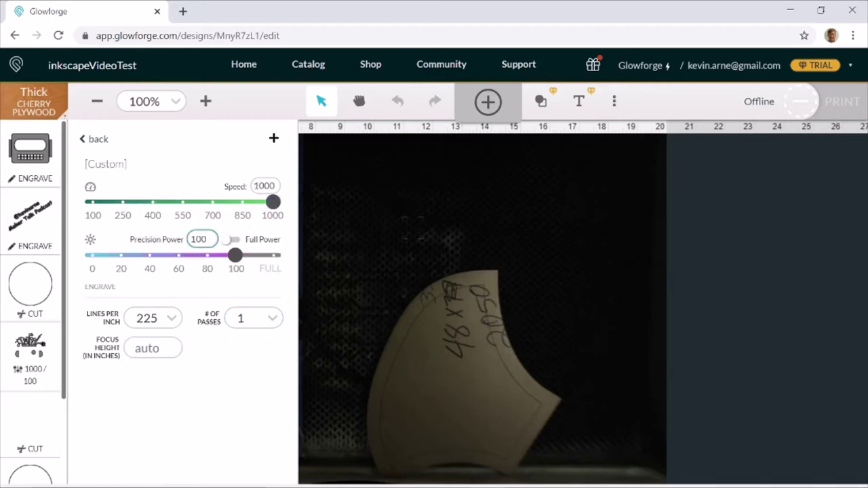
double_click(206, 239)
type("50")
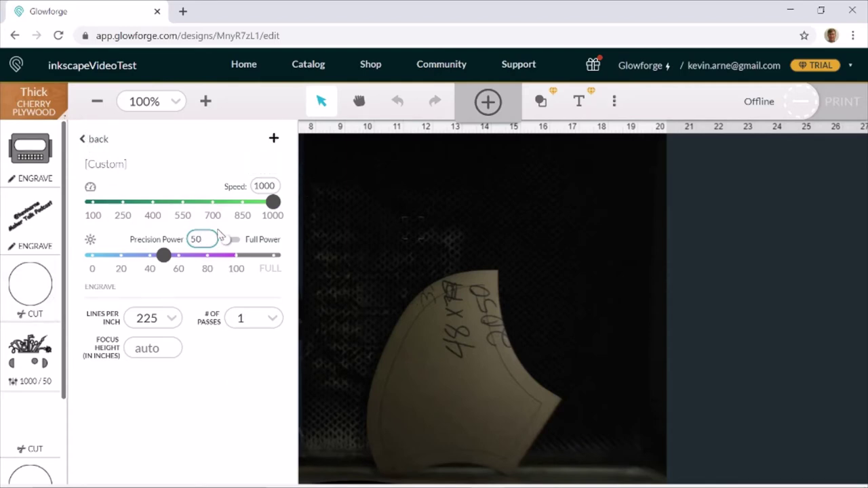
- Click the empty canvas to dismiss the custom settings panel
left_click(415, 302)
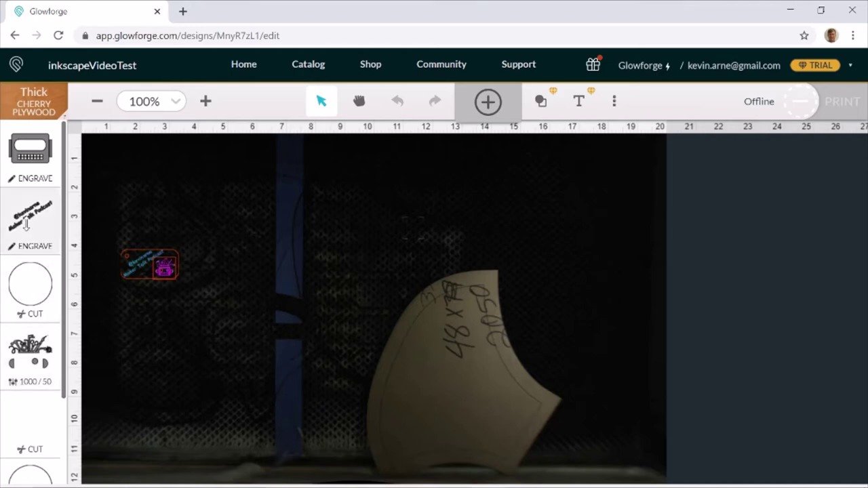
- Give the first engrave step SD Graphic custom settings: Full Power off, power 50, 225 LPI
left_click(27, 163)
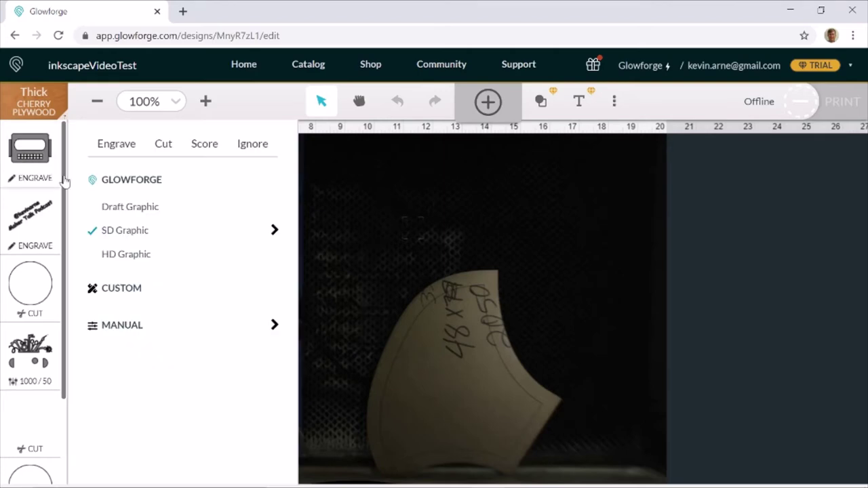
left_click(274, 230)
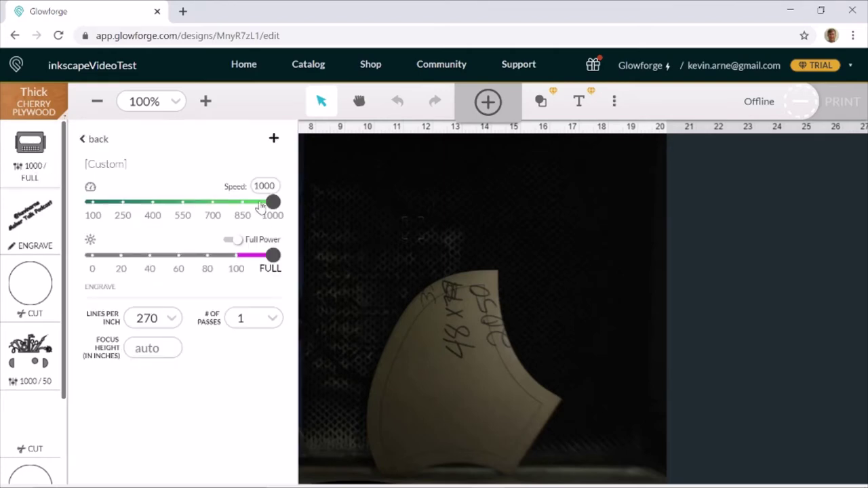
left_click(233, 240)
double_click(199, 239)
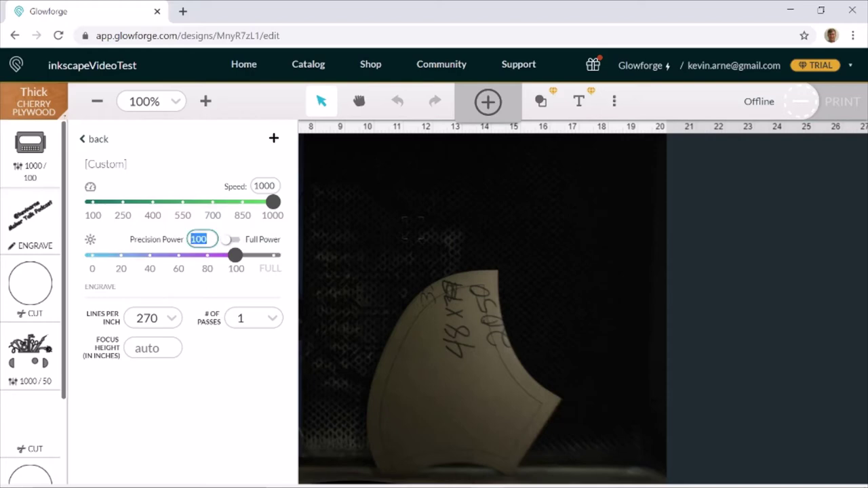
type("50")
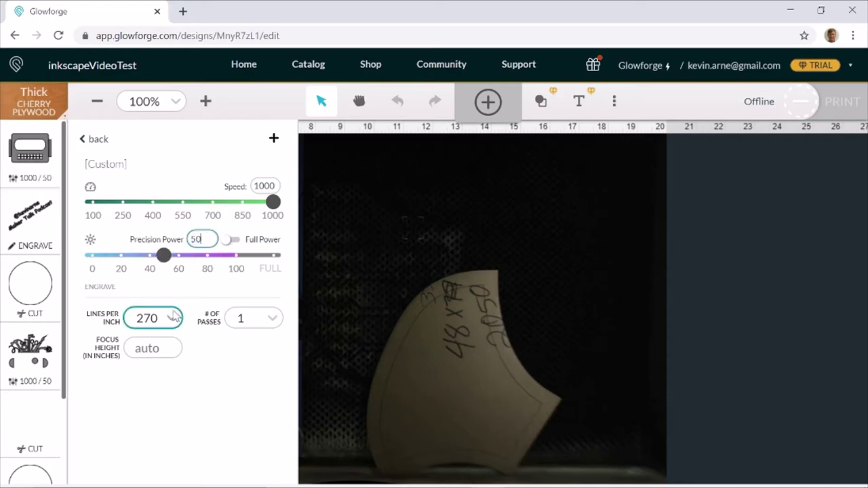
left_click(174, 316)
scroll(165, 449, "down", 2)
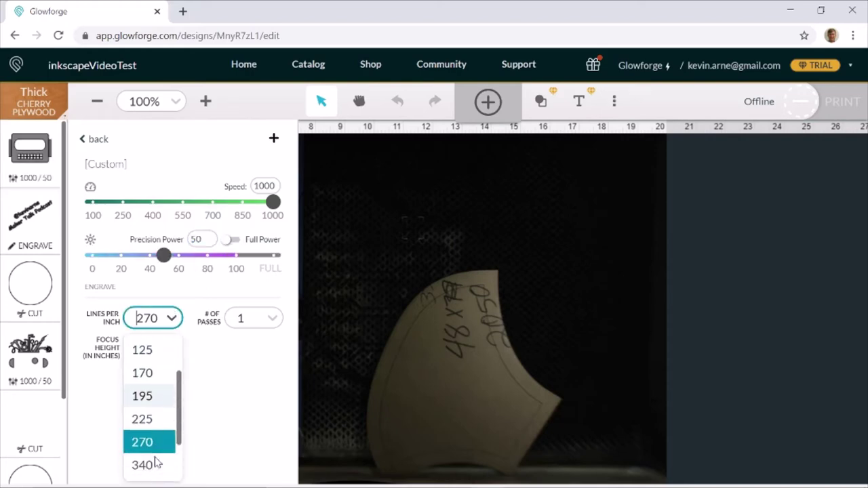
left_click(139, 426)
left_click(363, 190)
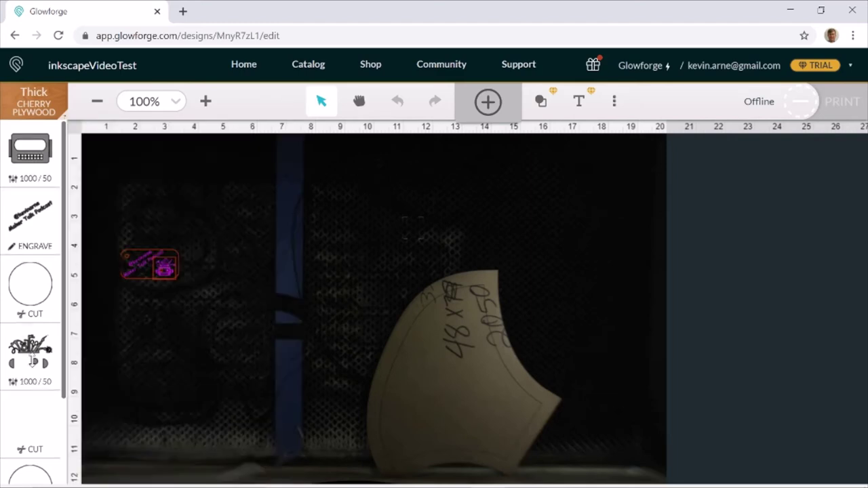
- Set the circle step to Ignore instead of Cut and return to the bed view
left_click(25, 430)
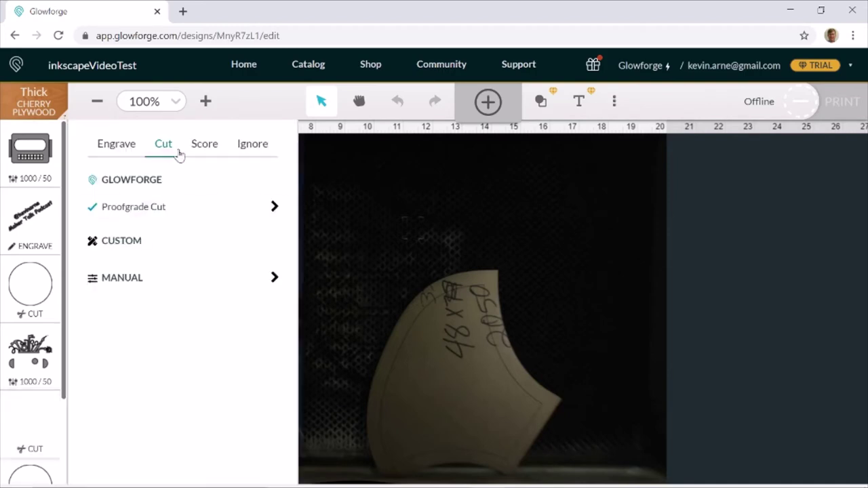
left_click(255, 146)
left_click(370, 288)
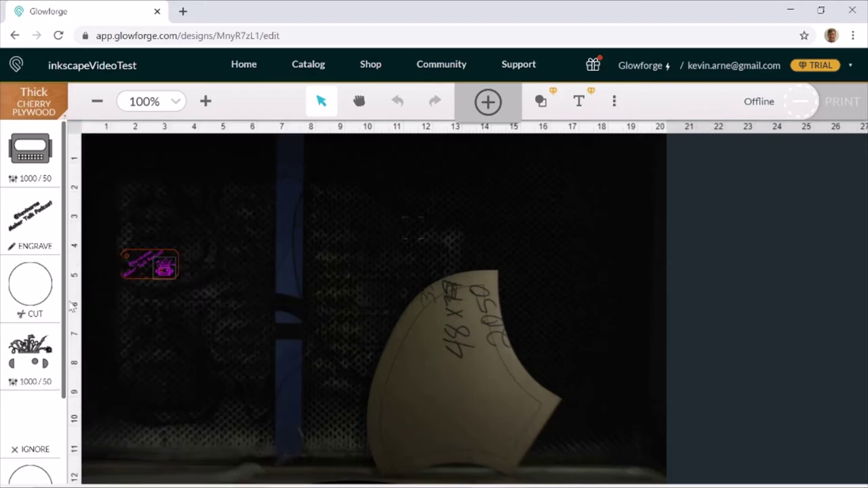
- Make the circle step an SD Graphic engrave with Full Power off, power 50, 225 LPI
left_click(44, 280)
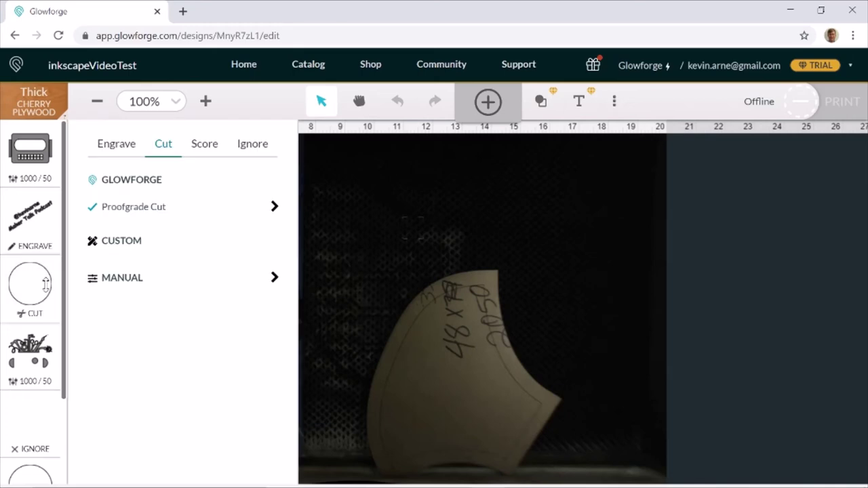
left_click(126, 147)
left_click(275, 231)
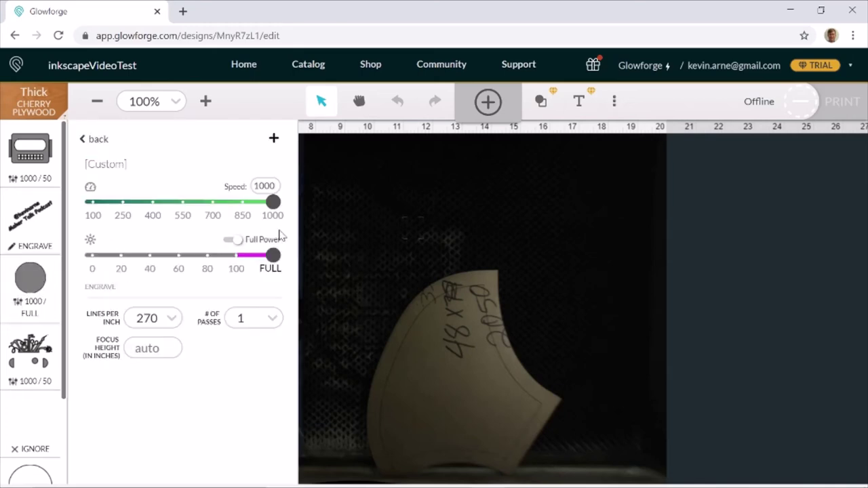
left_click(231, 240)
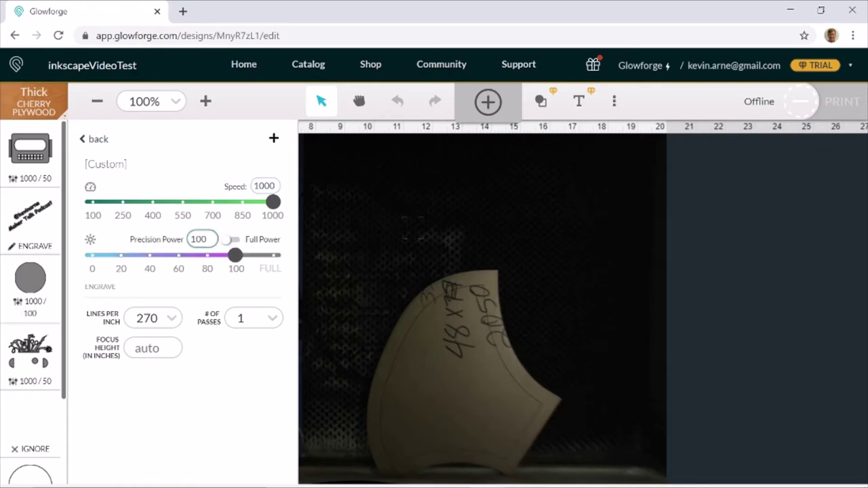
double_click(198, 239)
type("5")
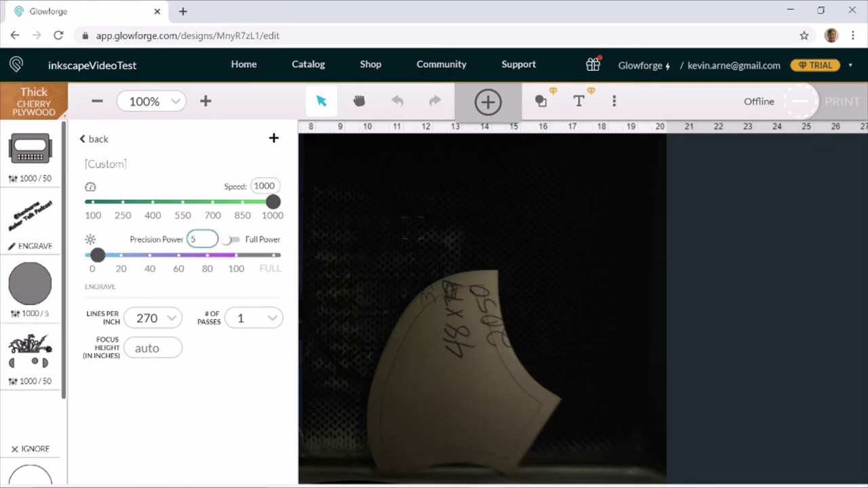
type("0")
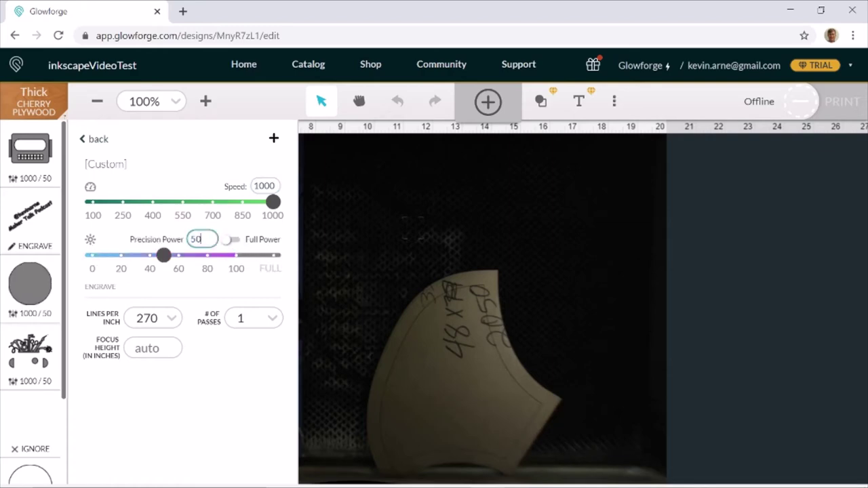
left_click(153, 318)
scroll(159, 448, "down", 2)
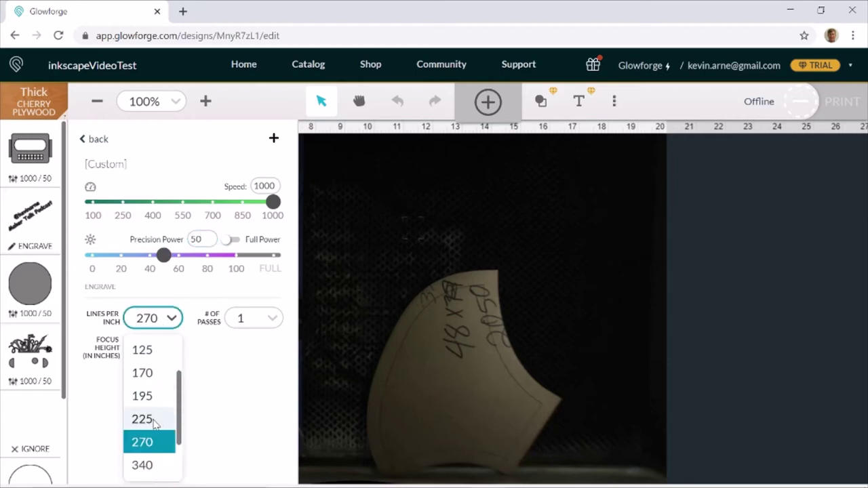
left_click(154, 420)
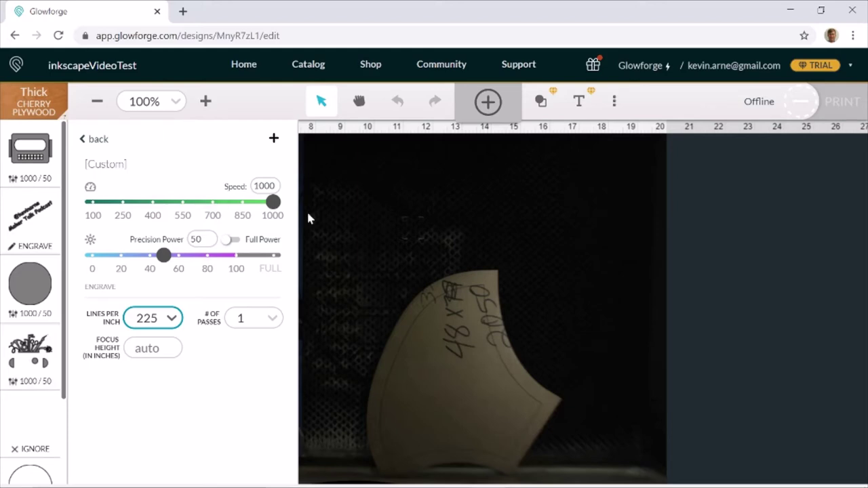
left_click(360, 251)
scroll(33, 380, "down", 3)
scroll(37, 237, "up", 3)
scroll(41, 176, "down", 3)
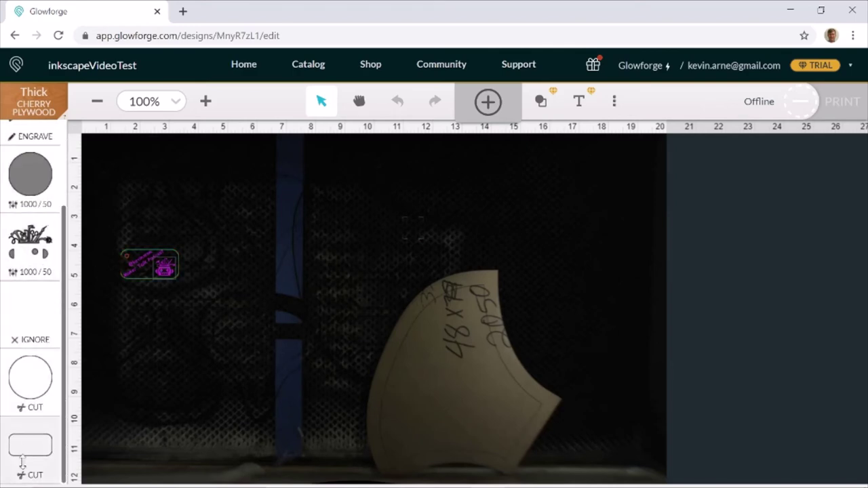
scroll(27, 441, "up", 3)
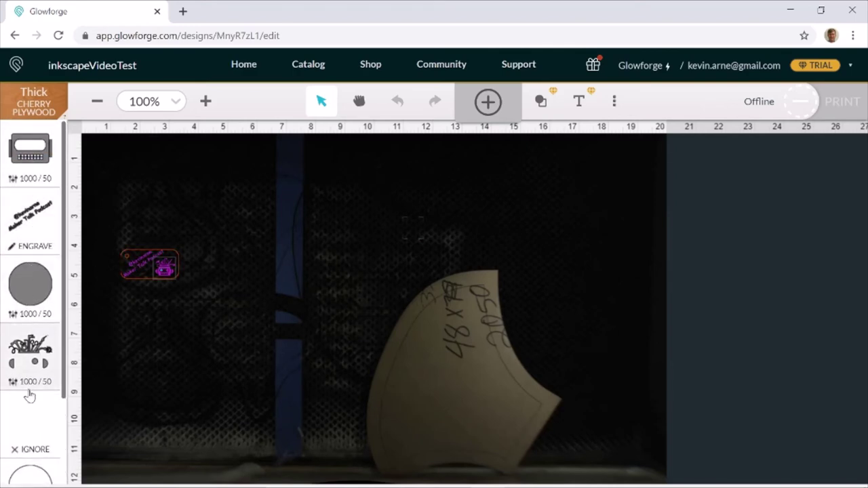
scroll(27, 380, "down", 3)
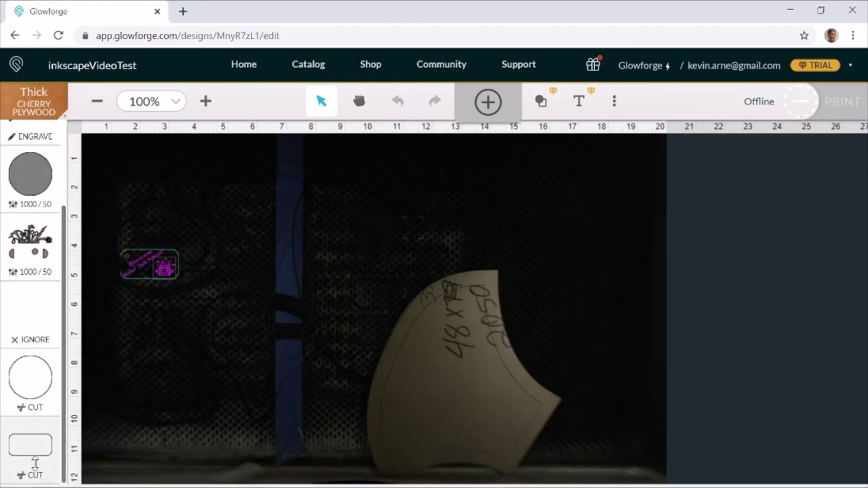
left_click_drag(30, 449, 30, 175)
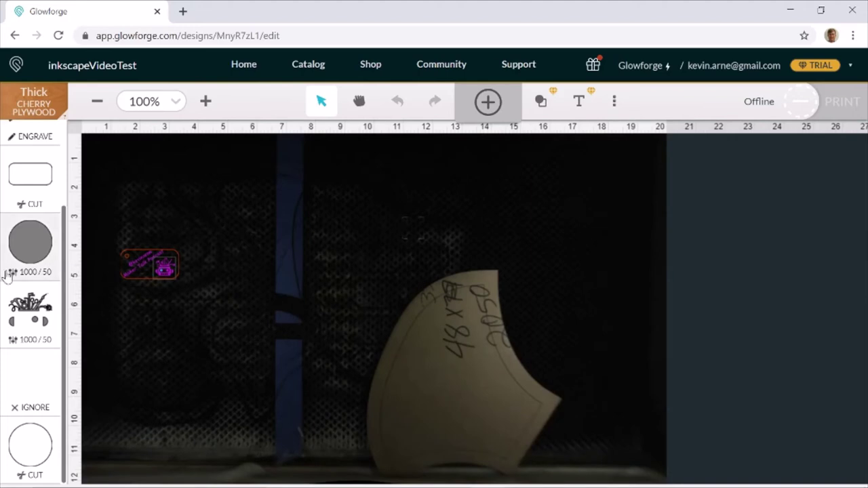
scroll(34, 272, "up", 3)
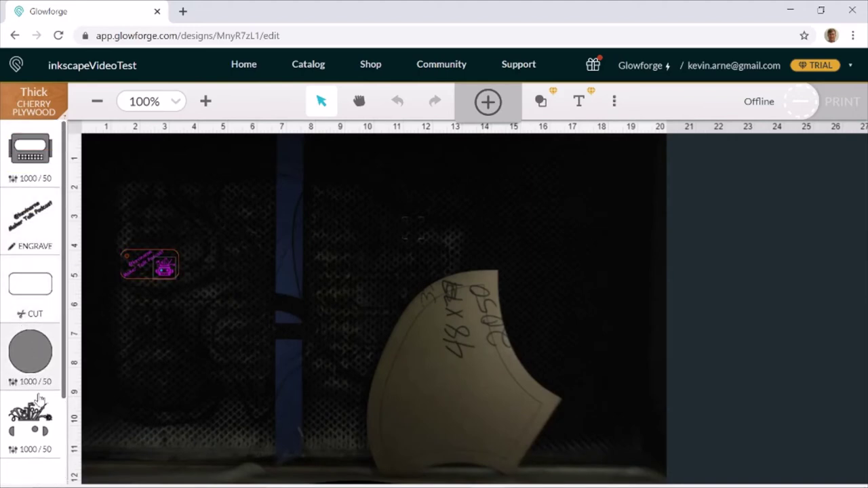
left_click_drag(30, 285, 30, 146)
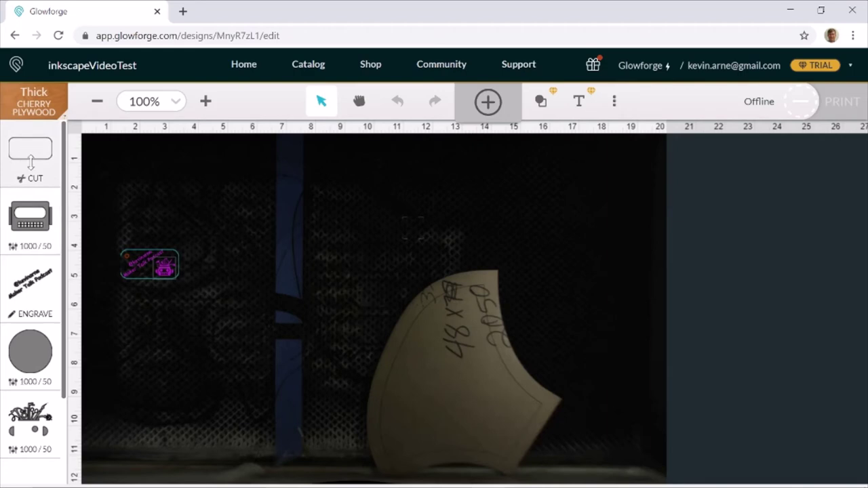
left_click_drag(30, 160, 33, 437)
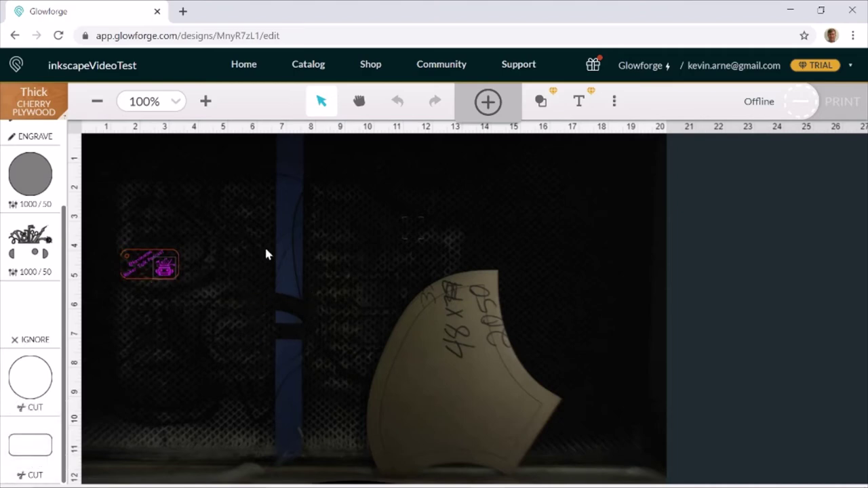
left_click_drag(141, 265, 338, 311)
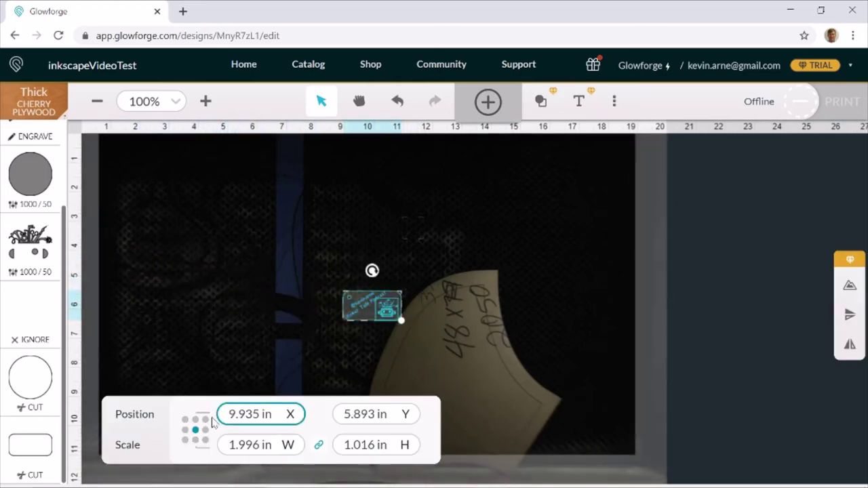
- Move the design to the bed's top-left corner and anchor its position at the top-left dot (X 0.852 in, Y 0.543 in)
left_click(379, 414)
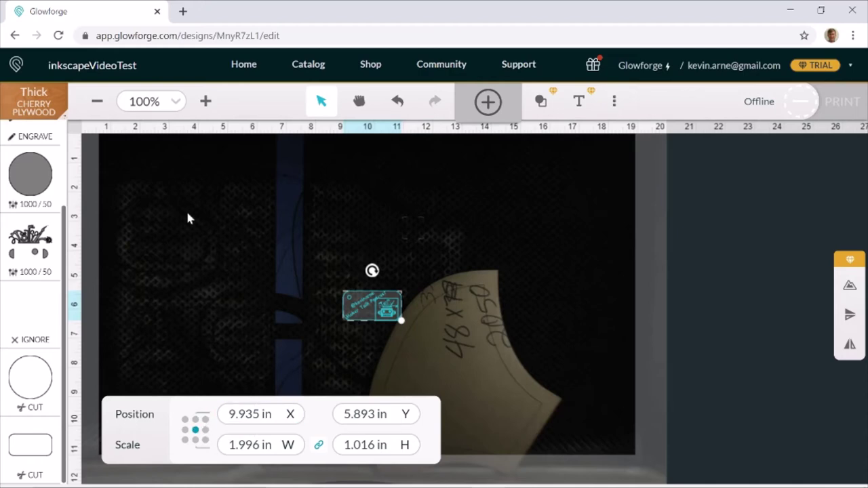
left_click_drag(377, 311, 138, 169)
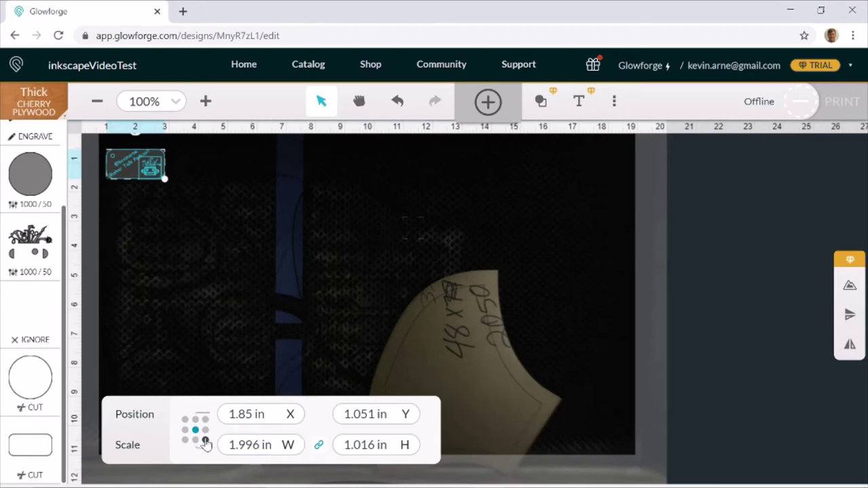
left_click(185, 420)
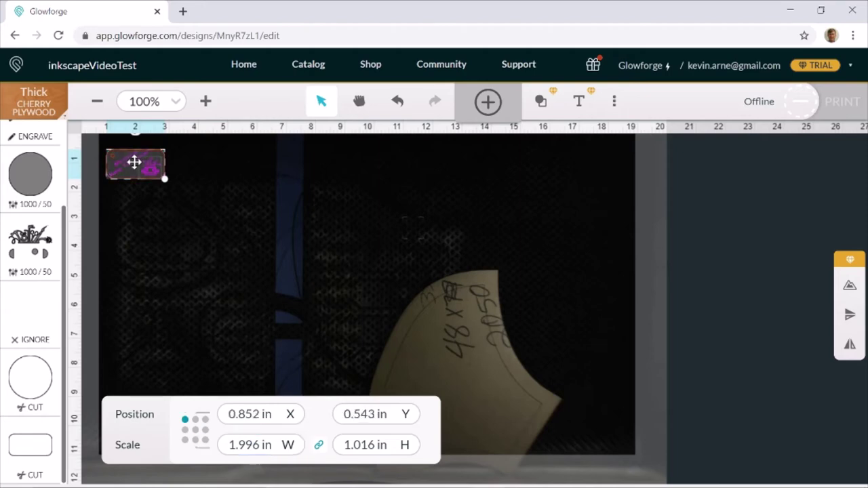
- Shift the design down and right to about X 4.44 in, Y 3.51 in
left_click_drag(136, 163, 244, 252)
left_click(372, 249)
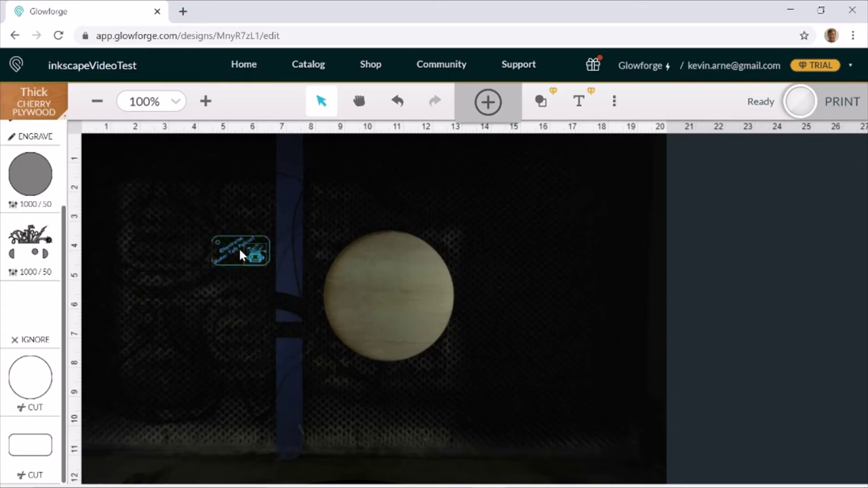
- Place the design on the round plywood disc, deselect it, then reselect it
left_click_drag(238, 247, 393, 268)
left_click(602, 237)
left_click(415, 269)
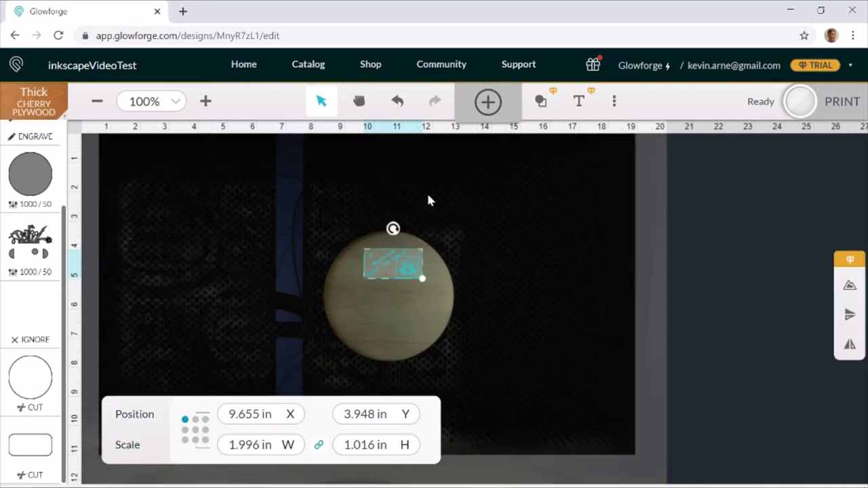
scroll(419, 245, "down", 2)
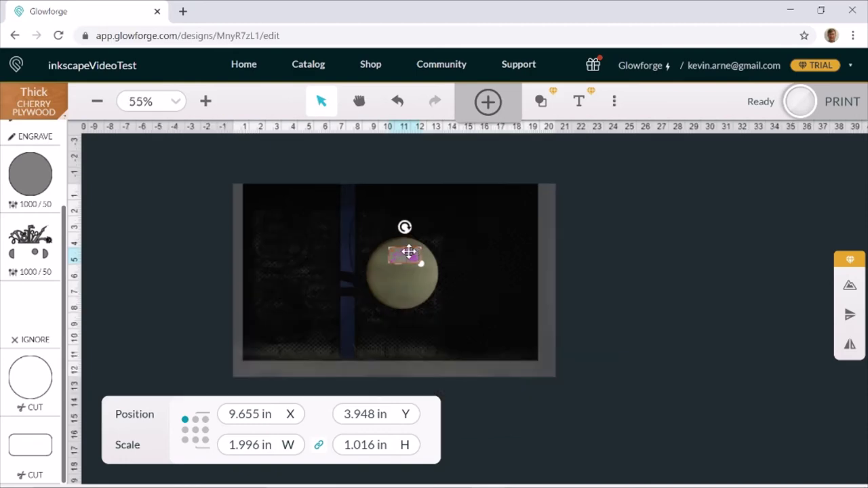
- Move the design off the disc to X -8.175 in, Y 1.089 in and deselect it to refresh the bed image
left_click_drag(409, 251, 122, 206)
scroll(444, 241, "up", 2)
key("space")
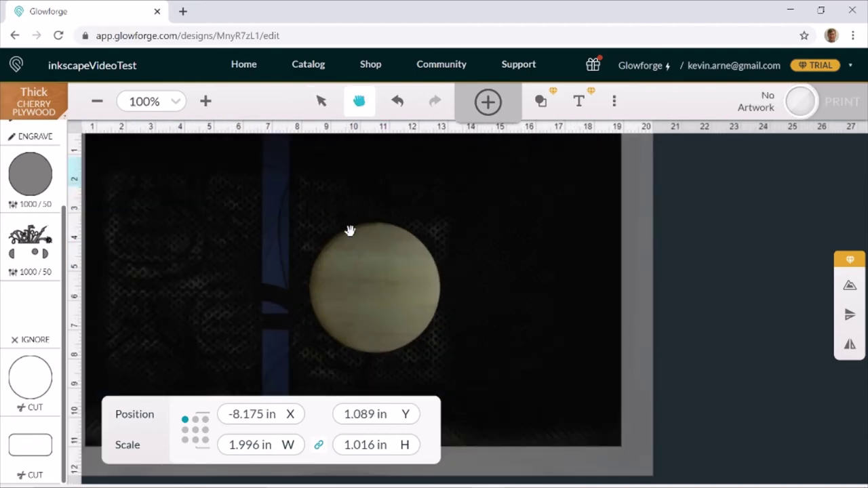
left_click_drag(349, 231, 389, 246)
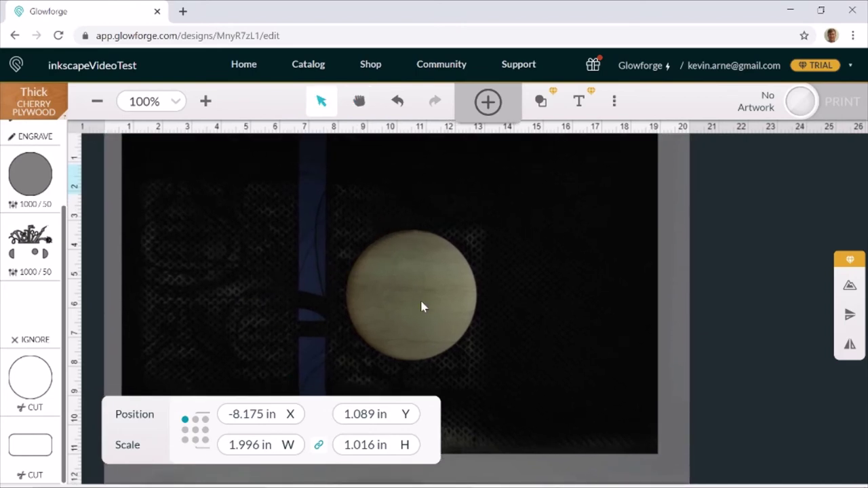
left_click(581, 276)
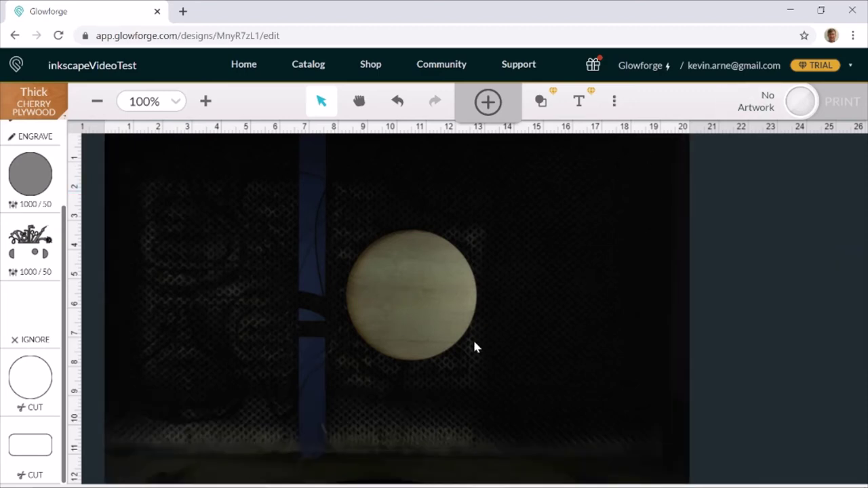
scroll(353, 305, "down", 3)
scroll(354, 307, "up", 2)
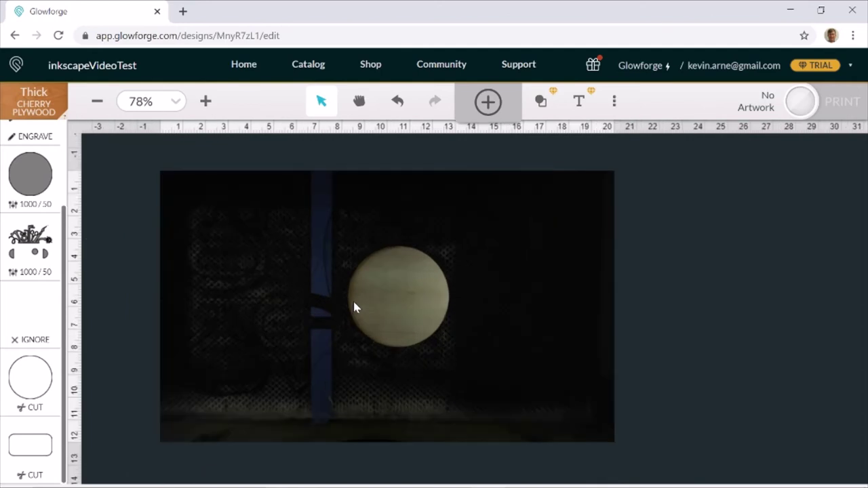
scroll(354, 307, "up", 1)
scroll(353, 307, "down", 3)
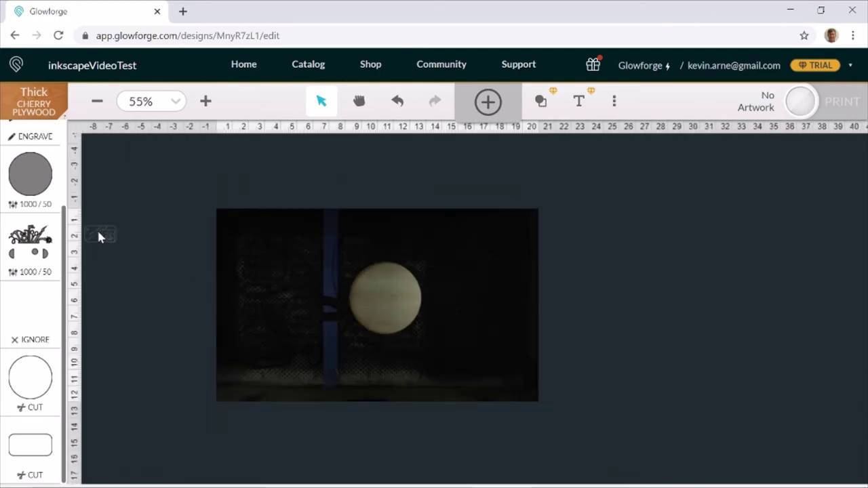
- Drag the design onto the round plywood blank and nudge it into place with arrow keys
left_click_drag(98, 236, 388, 284)
scroll(388, 284, "up", 5)
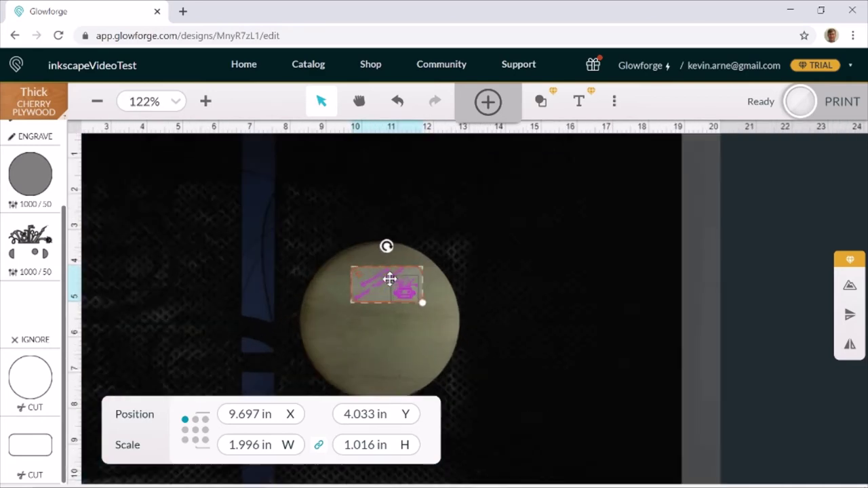
left_click(518, 282)
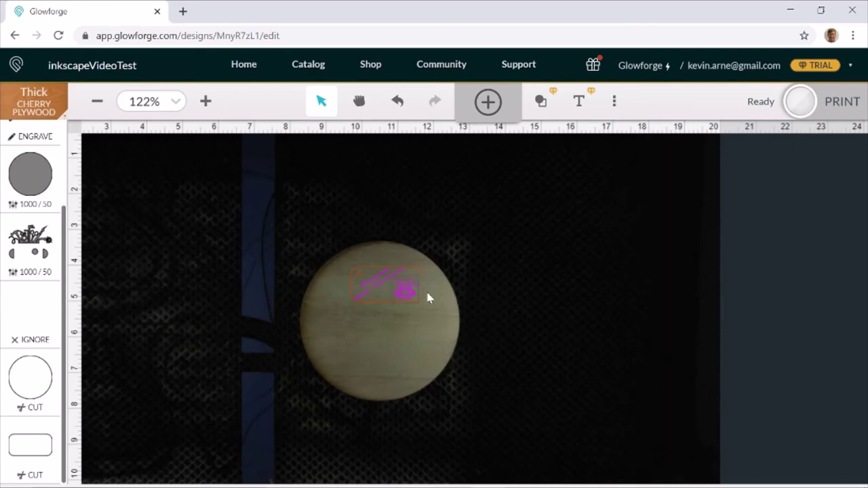
left_click(391, 288)
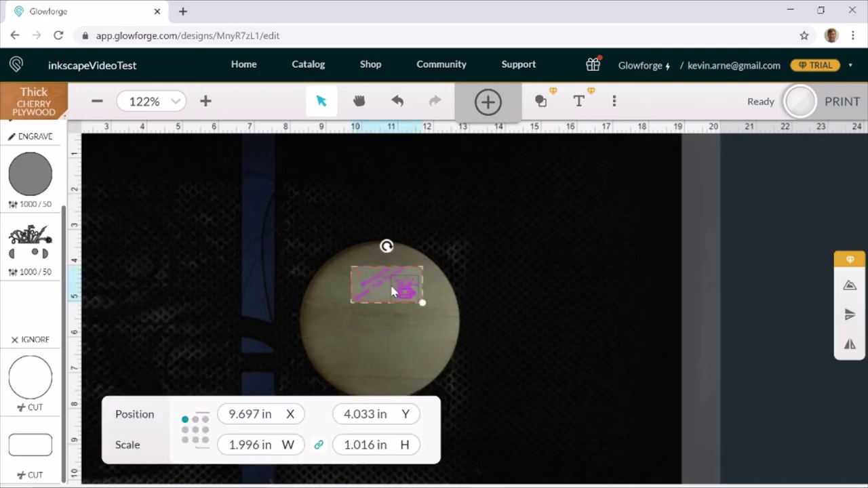
key("Left")
key("Left")
key("Left")
key("Left")
key("Left")
key("Up")
key("Up")
key("Down")
- Set the design's position to X 9.5 in and Y 4 in, then deselect it
left_click(234, 414)
key("ctrl+a")
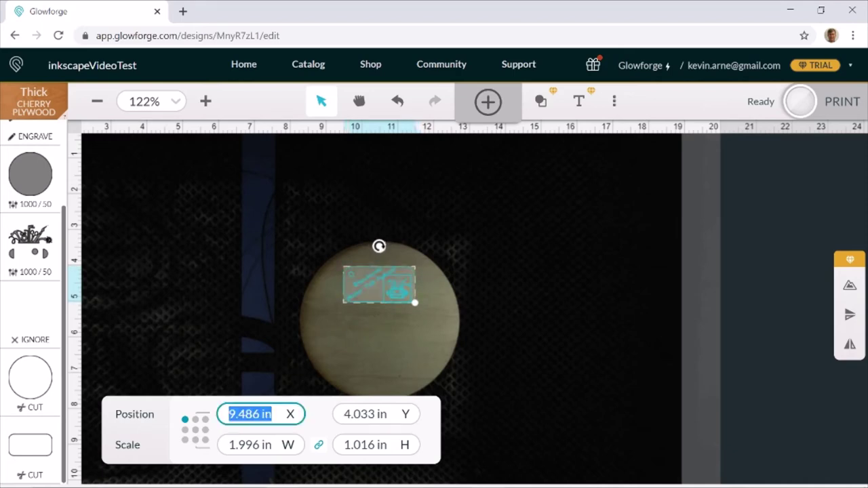
type("9.5")
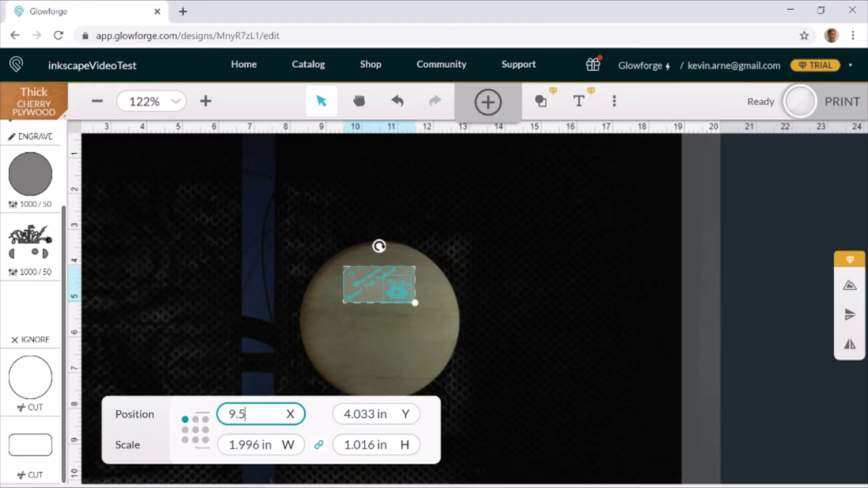
key("Return")
key("Tab")
key("ctrl+a")
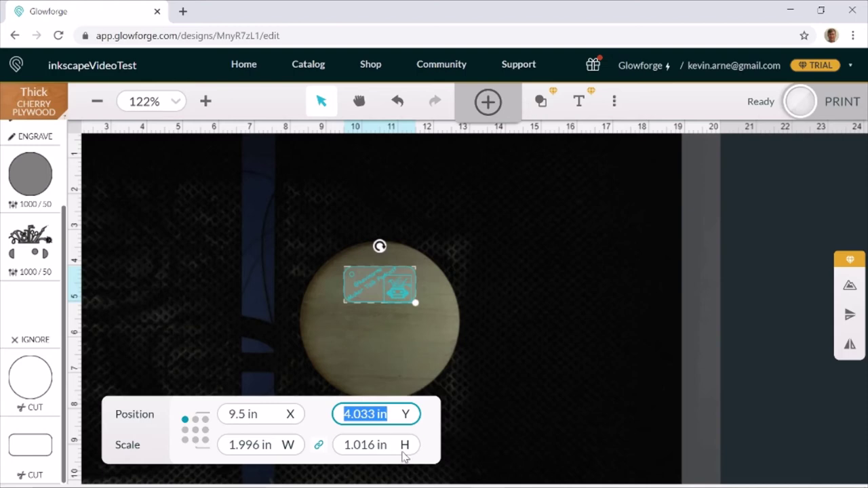
type("4")
key("Return")
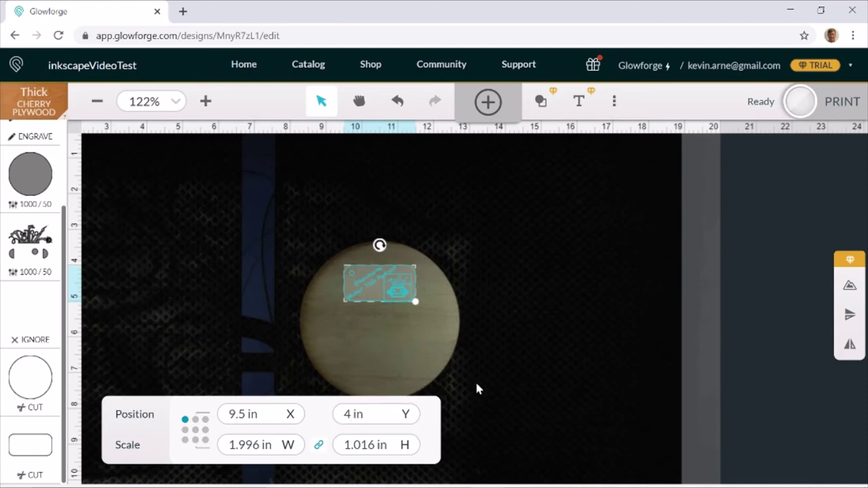
left_click(631, 363)
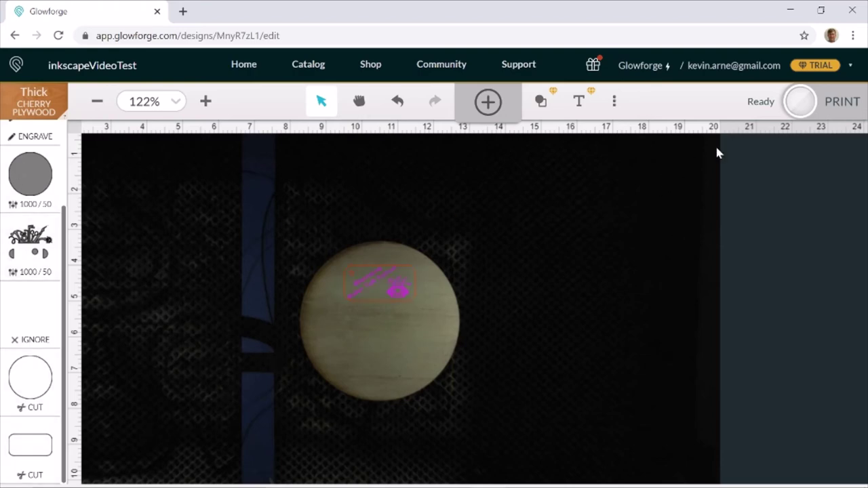
- Send the design to print and wait for the 04:30 estimate in the Magic Time panel
left_click(841, 102)
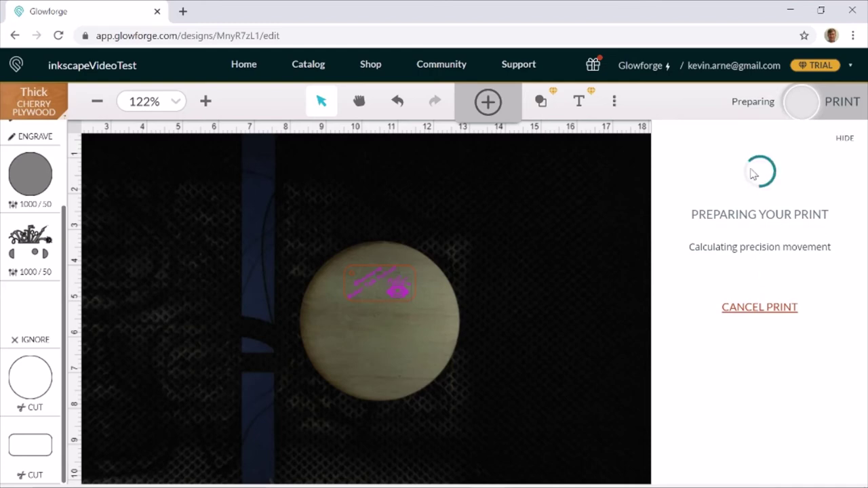
scroll(699, 295, "down", 1)
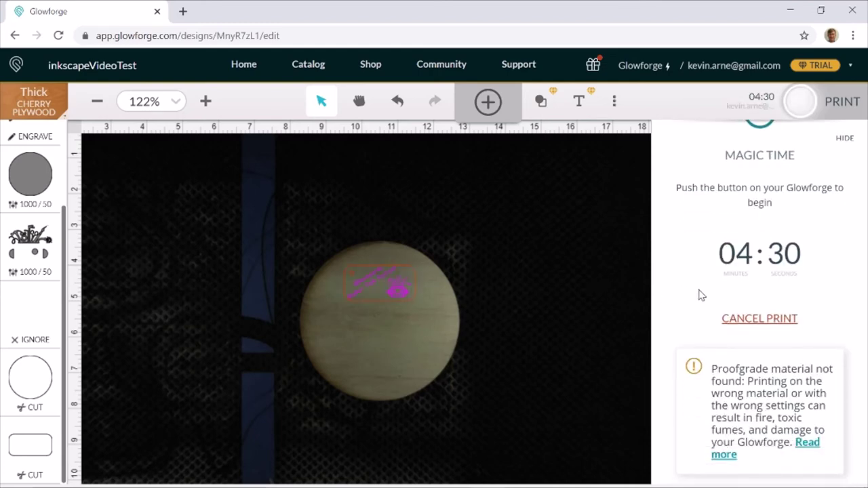
scroll(661, 278, "up", 1)
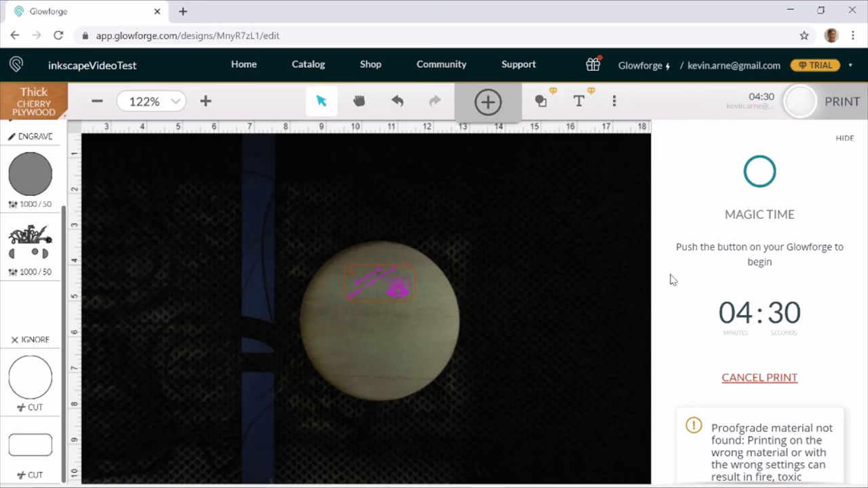
scroll(671, 279, "down", 1)
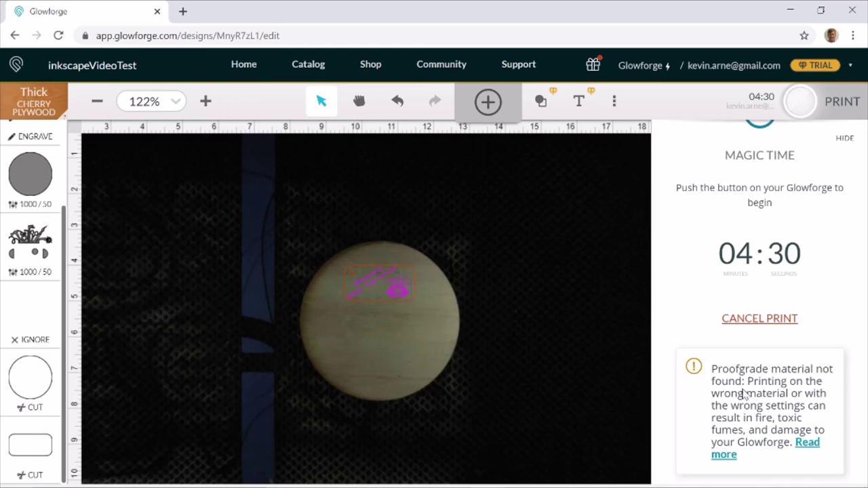
scroll(737, 386, "up", 1)
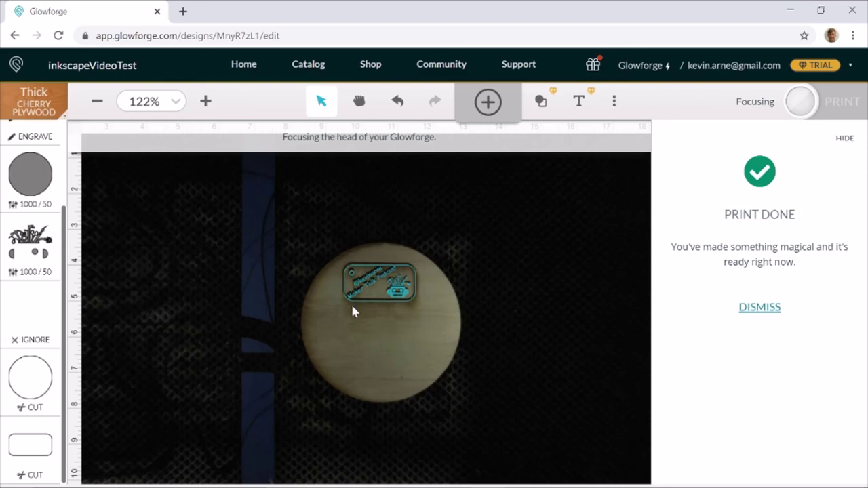
- Zoom in and move the artwork left to X 6.923, Y 4.115, clear of the engraved tag
scroll(360, 304, "up", 5)
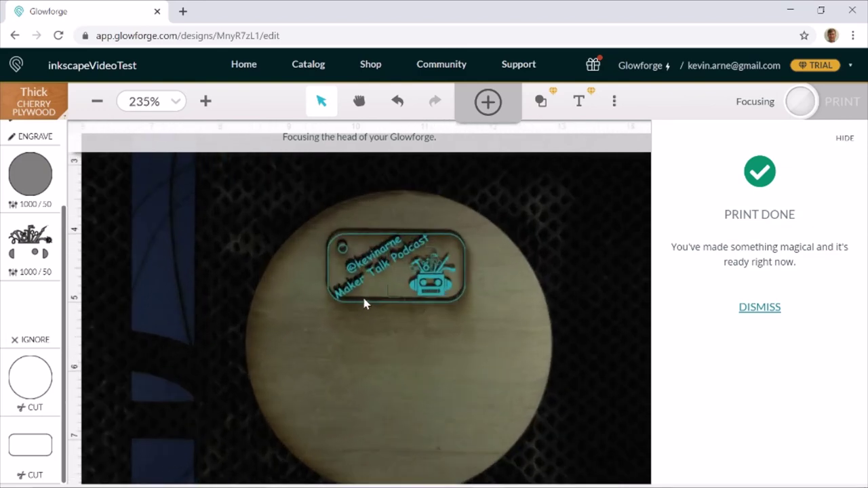
scroll(364, 303, "up", 1)
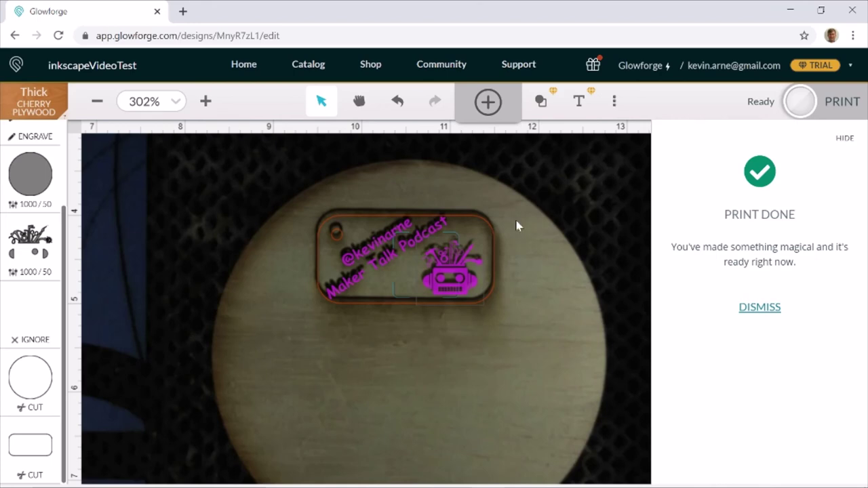
left_click_drag(427, 260, 226, 263)
left_click(512, 322)
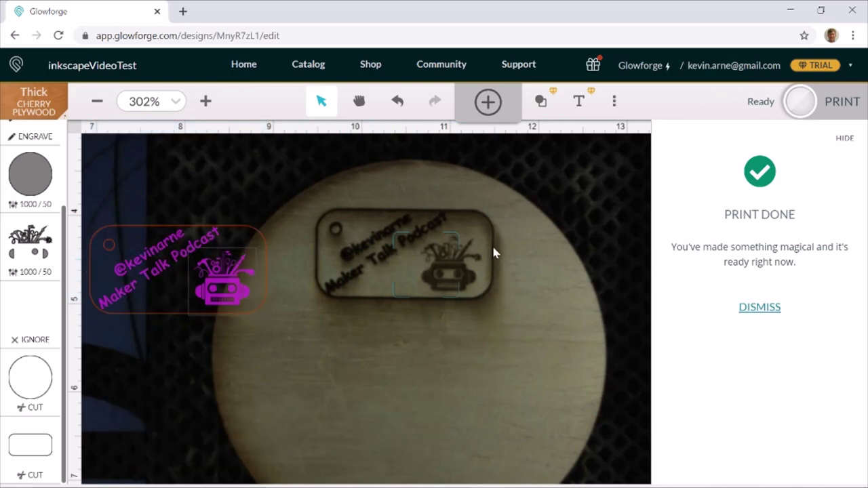